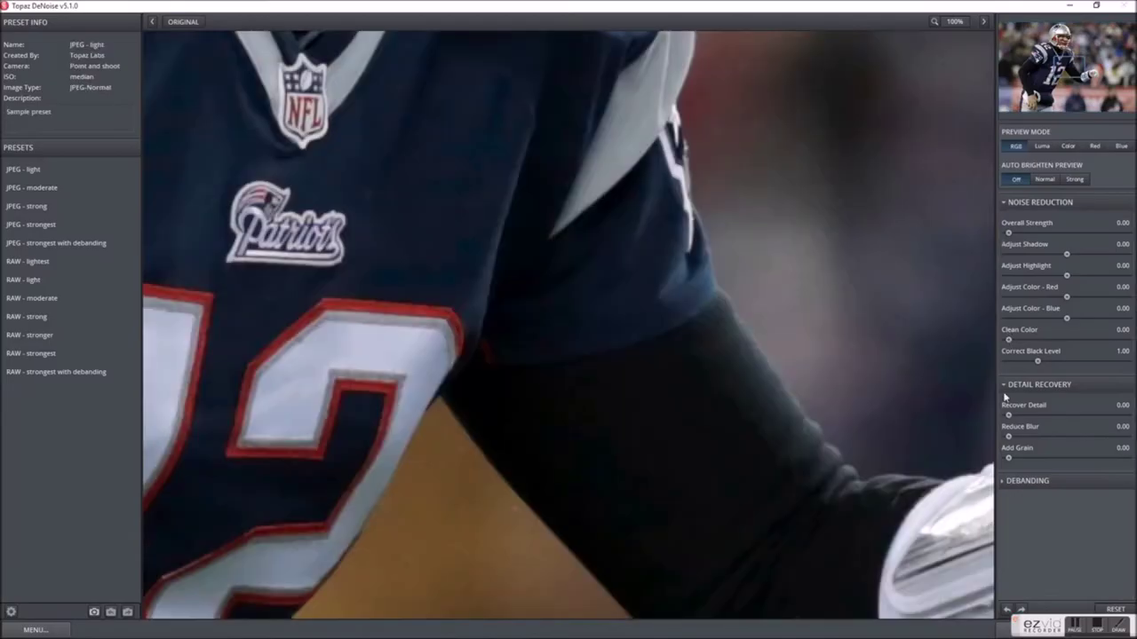
Denoise the photo with the JPEG - strongest preset at an overall strength of 0.14 and apply the filter
key(Up)
key(Up)
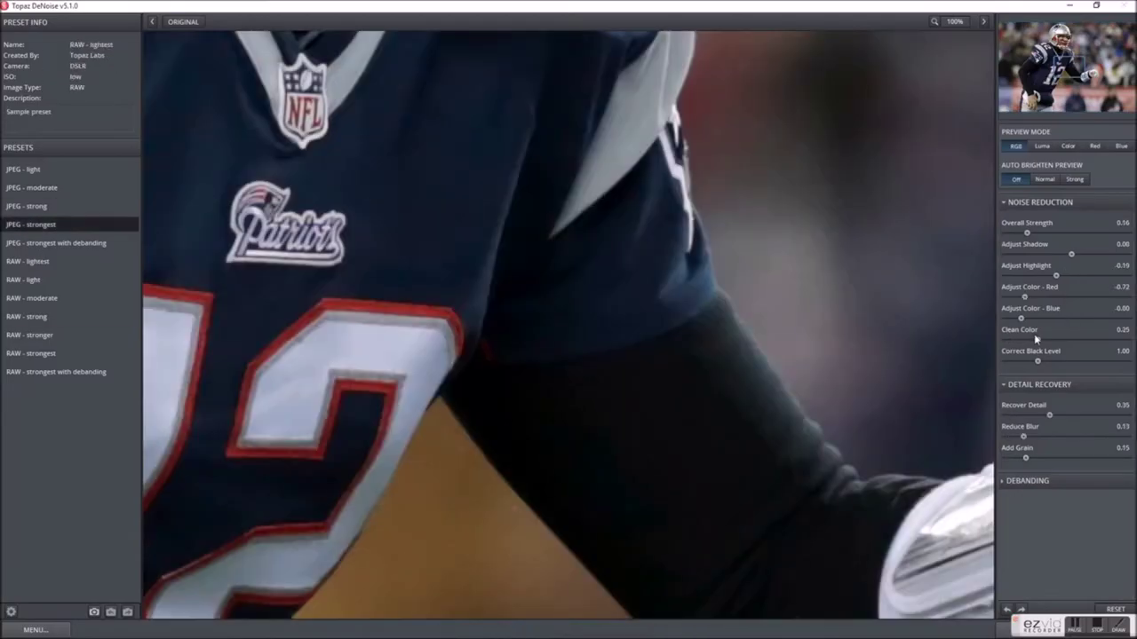
drag(550, 249, 634, 361)
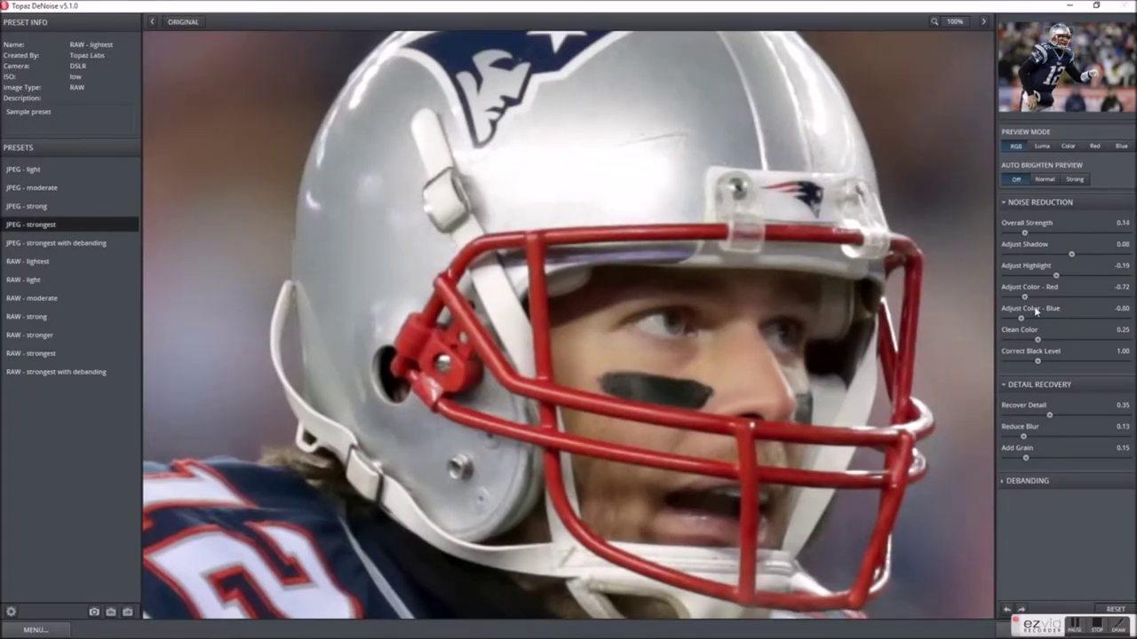
click(1116, 630)
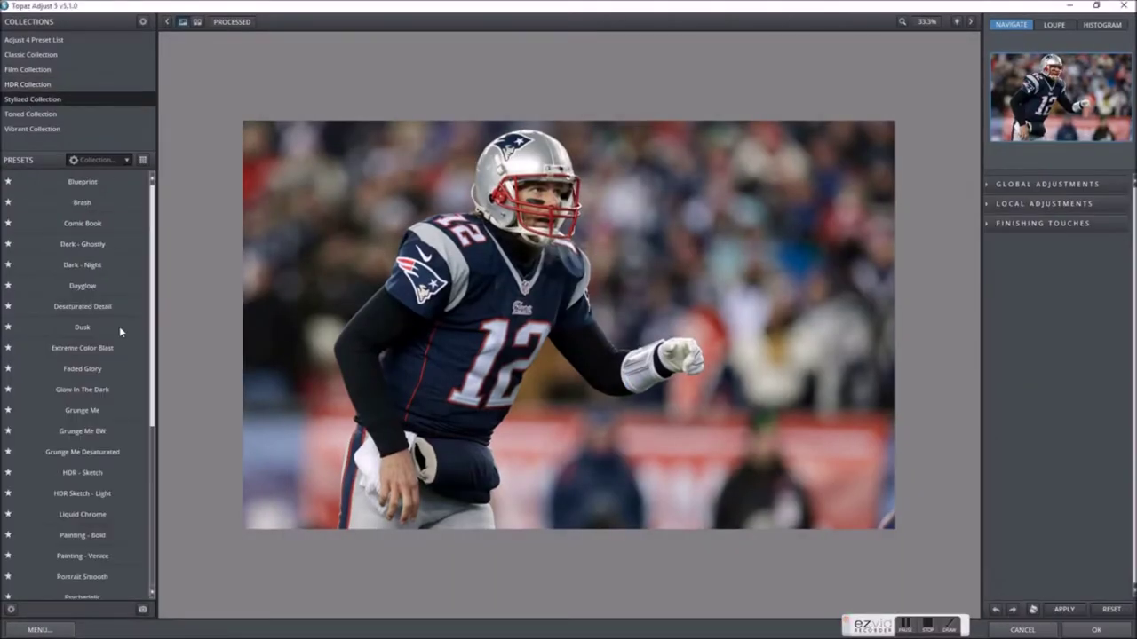
Stylize the photo with Topaz Clean's Stylize Details preset and Topaz Adjust's Light Pop Smooth preset
scroll(111, 426, down, 3)
click(98, 463)
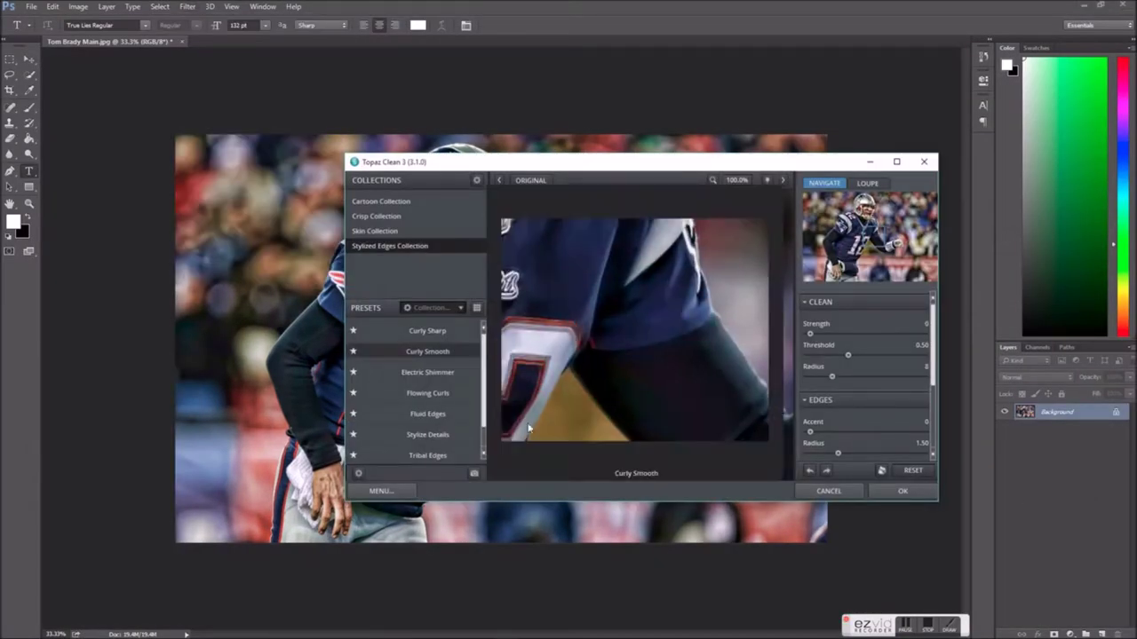
click(427, 435)
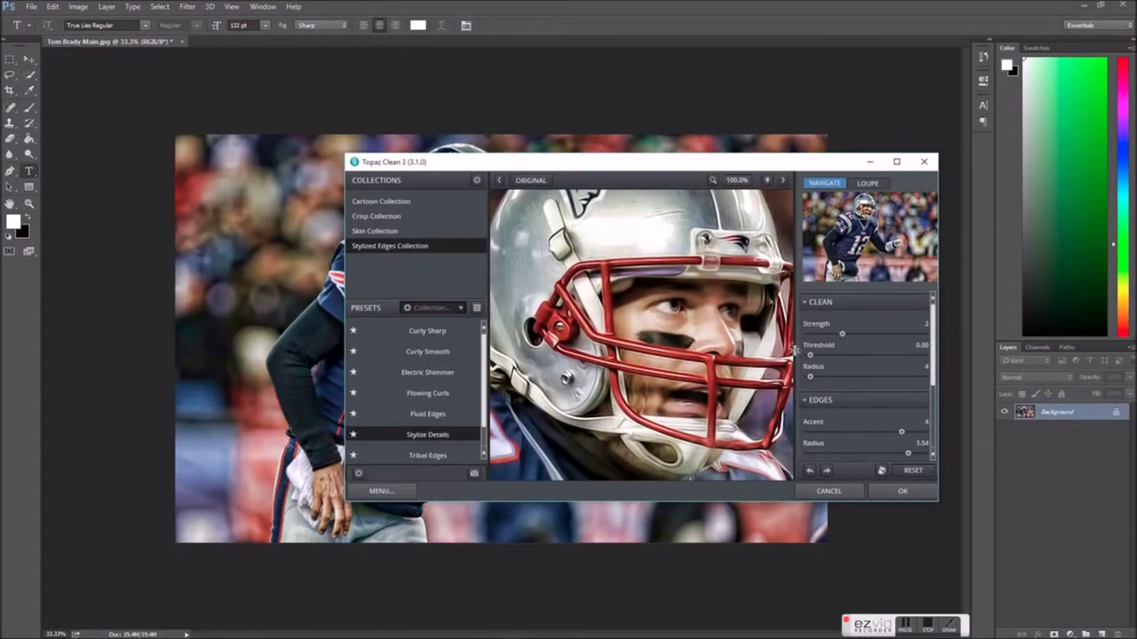
scroll(830, 350, down, 3)
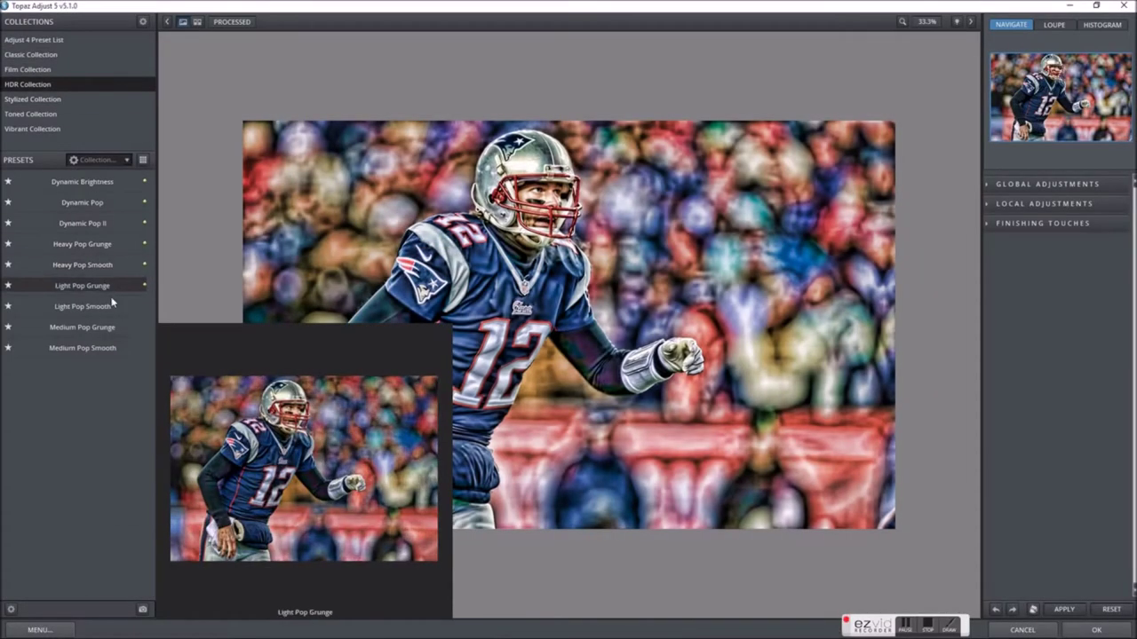
click(112, 302)
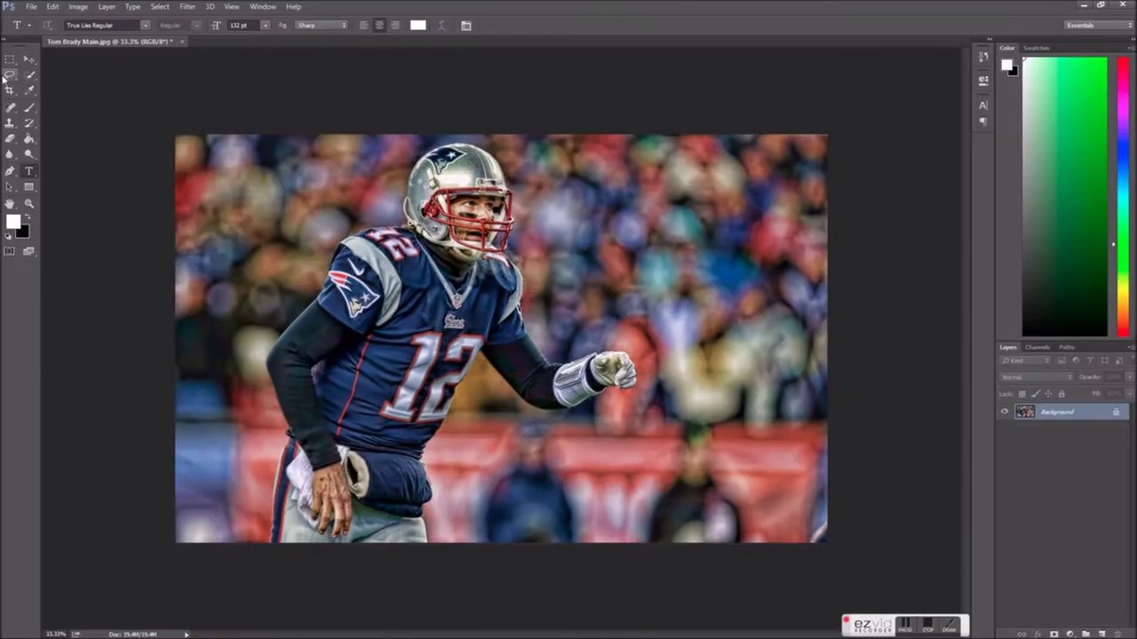
Crop the photo to a 1:1 square framed around the player
click(10, 89)
drag(579, 351, 620, 345)
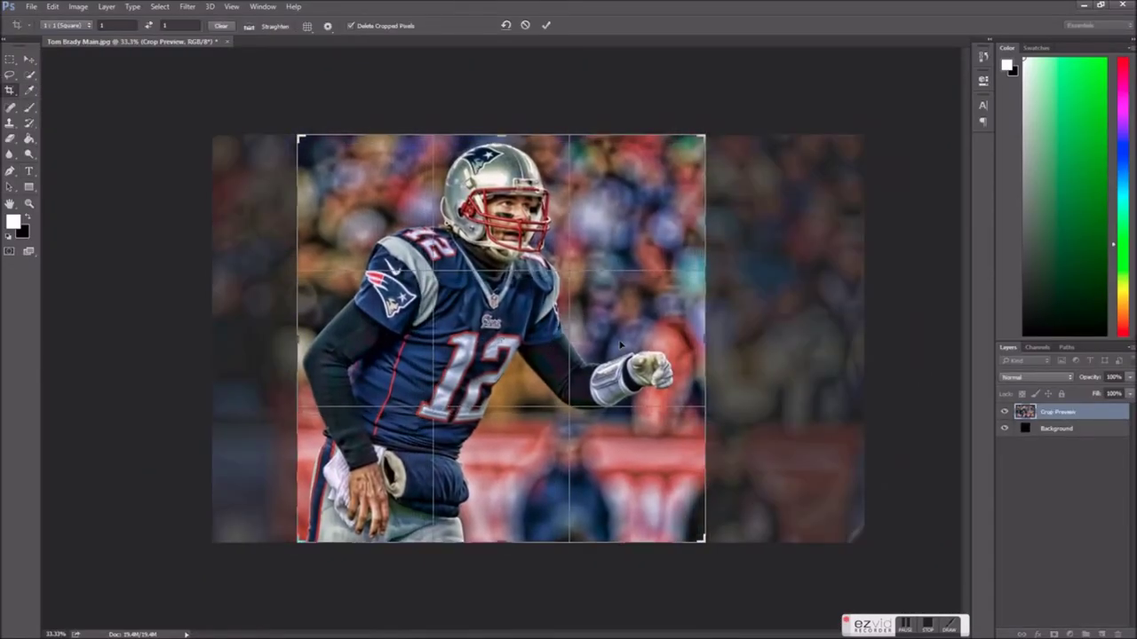
key(Return)
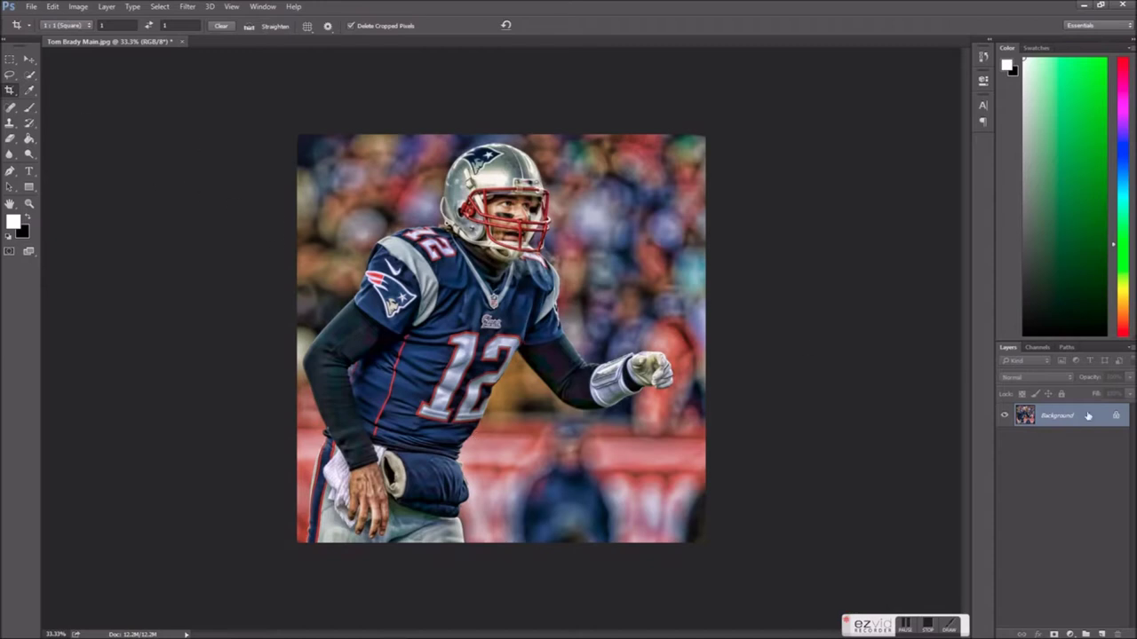
Delete the background around the player on the duplicate layer using Quick Selection, and hide the original layer
drag(30, 74, 71, 75)
drag(292, 276, 537, 413)
click(85, 24)
mouse_move(435, 204)
mouse_down()
mouse_move(437, 240)
mouse_move(354, 367)
mouse_up()
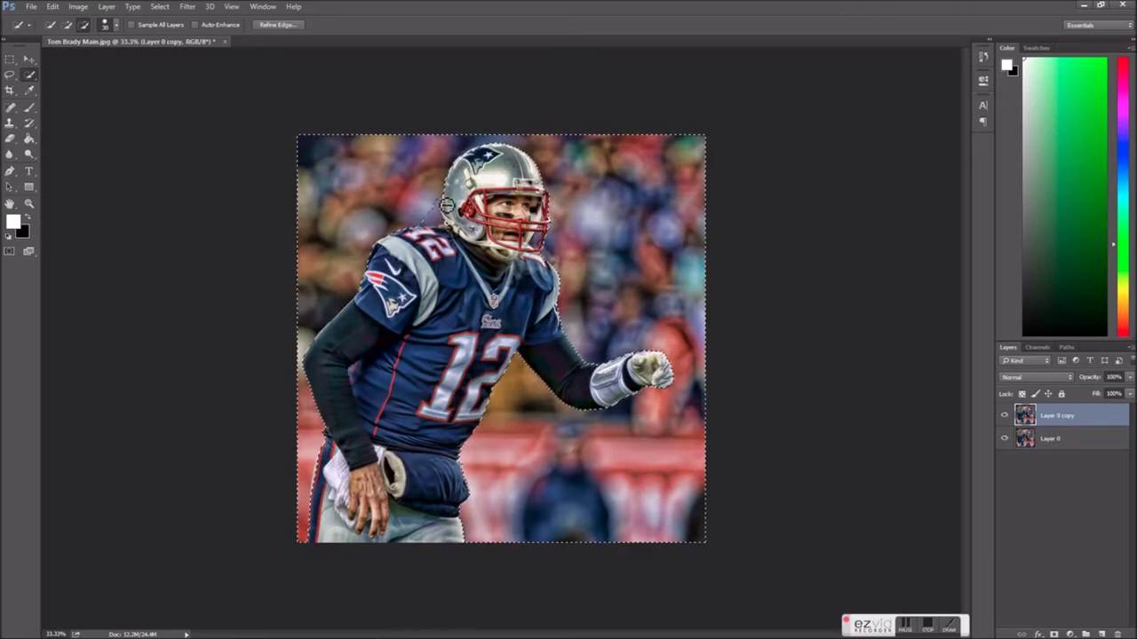
key(Delete)
click(1004, 438)
key(ctrl+d)
Erase the leftover background fragments along the edges of the player's torso, arms and helmet
key(ctrl+1)
drag(9, 139, 53, 139)
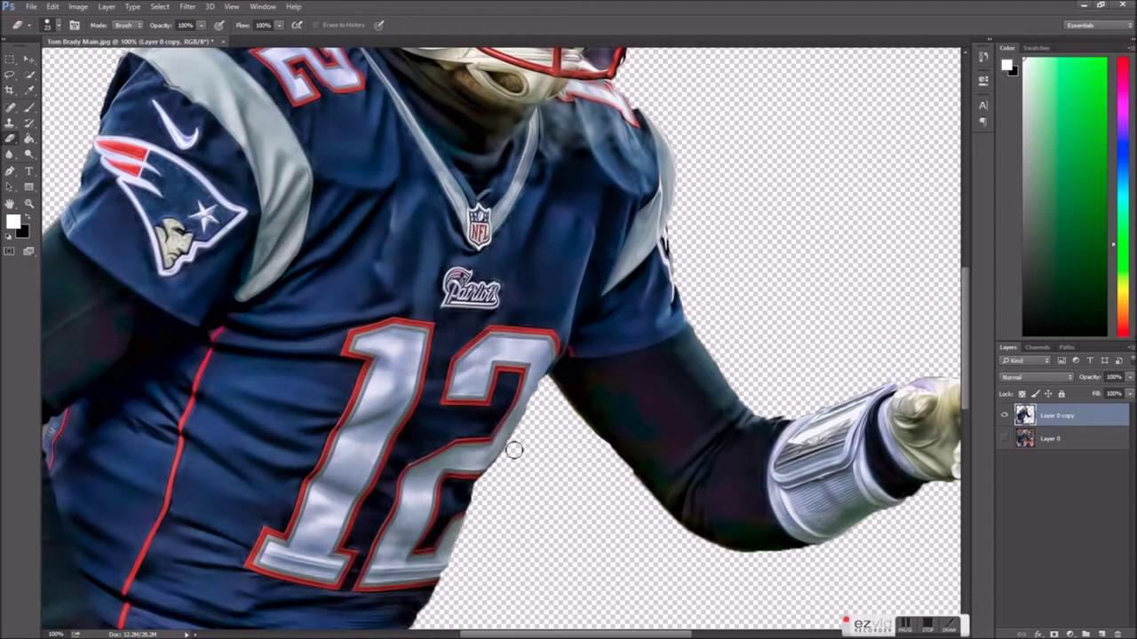
scroll(477, 489, down, 5)
scroll(462, 538, up, 3)
scroll(965, 412, up, 6)
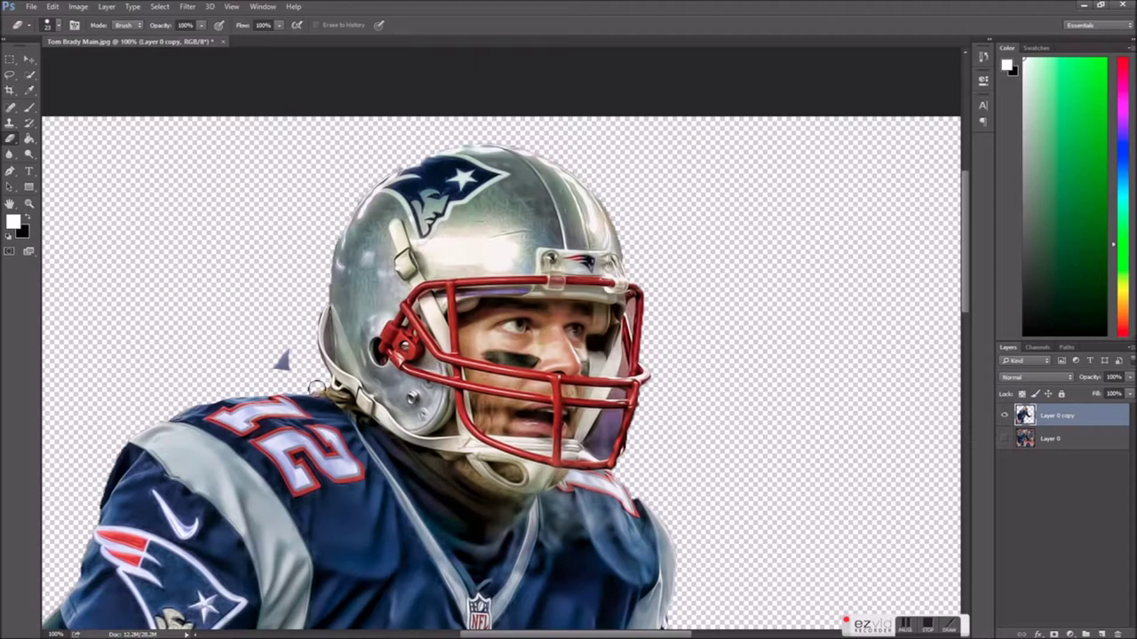
Show the original layer, add a new layer above it and merge that layer with the player cutout
click(1004, 438)
click(1041, 442)
key(shift+l)
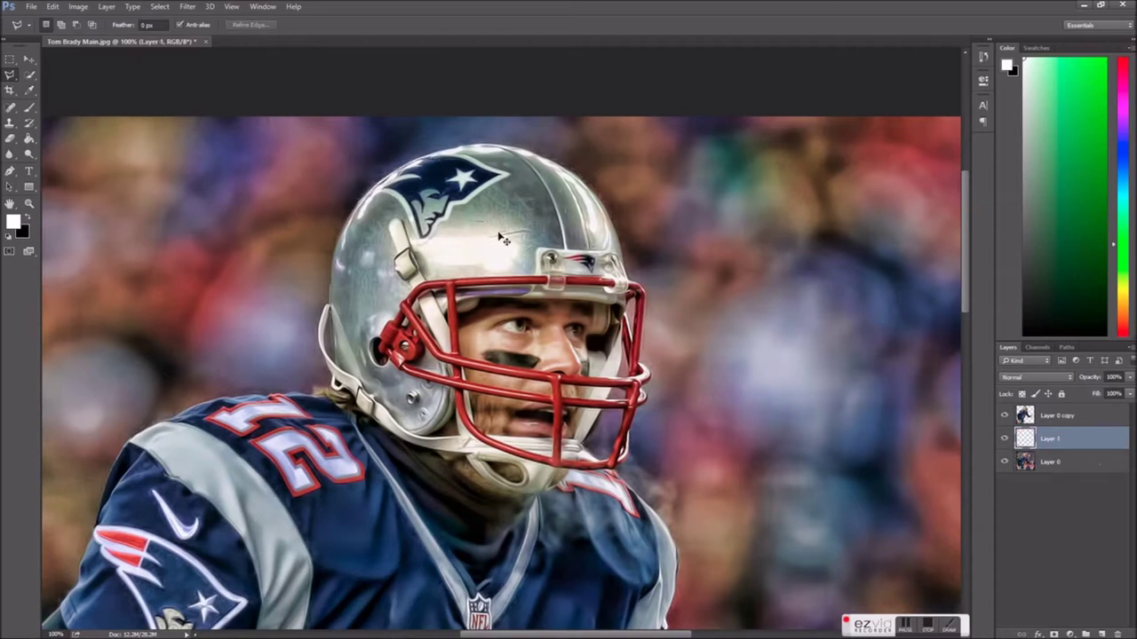
shift+click(1057, 415)
right_click(1066, 415)
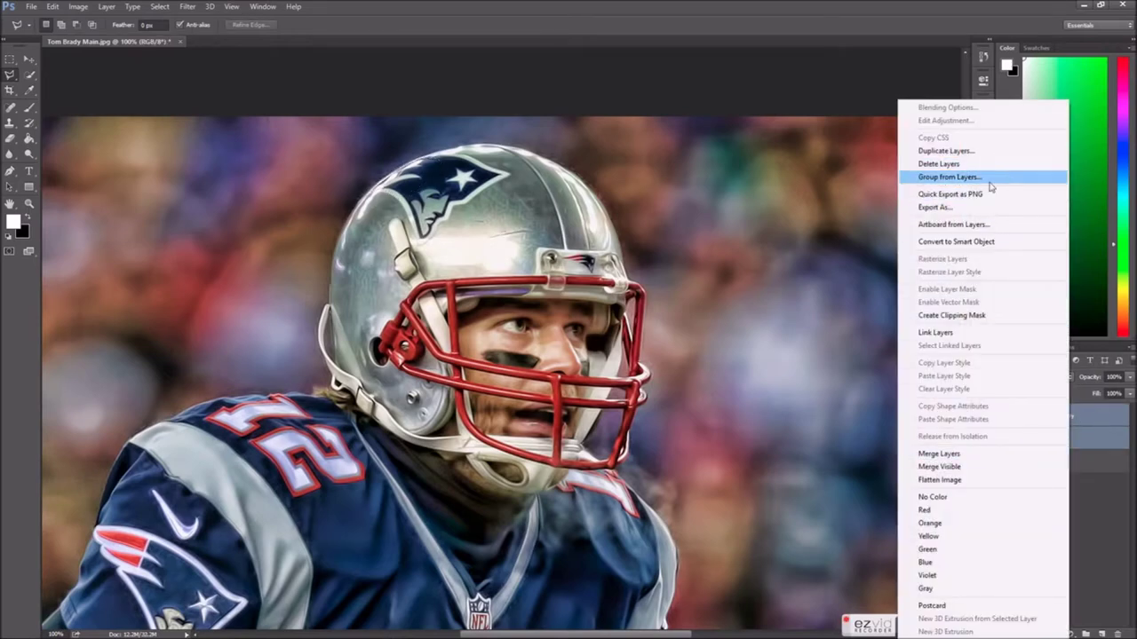
key(Escape)
click(1057, 415)
Hide the original layer, cut away the red background remaining beside the player's hip and clean that edge with the Eraser
scroll(533, 355, down, 5)
scroll(533, 445, down, 2)
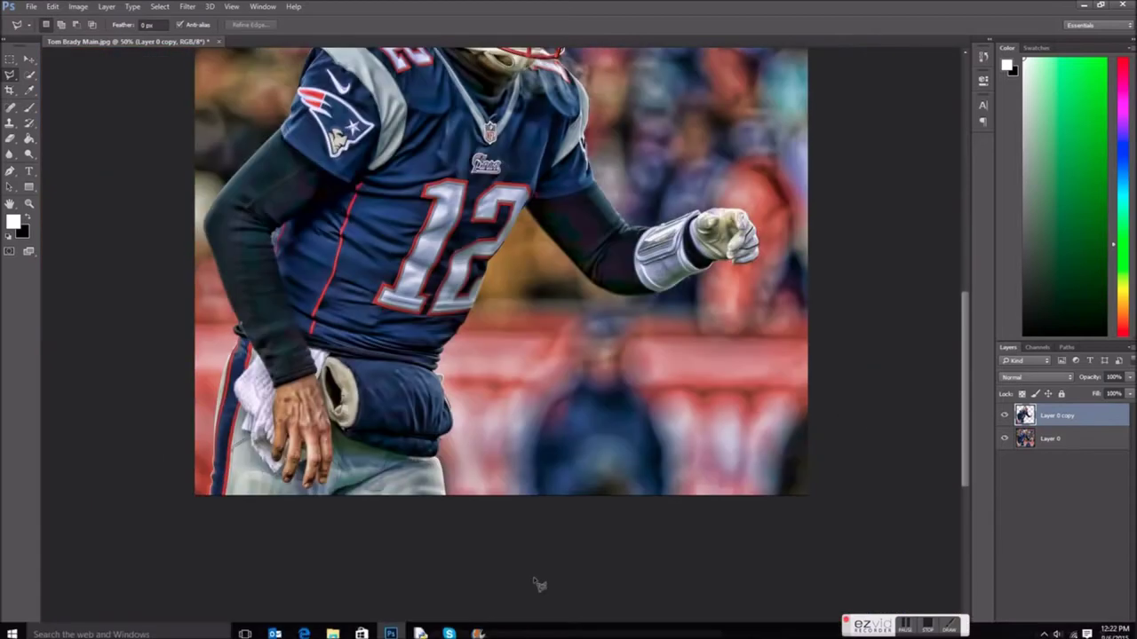
click(1005, 438)
scroll(249, 263, up, 2)
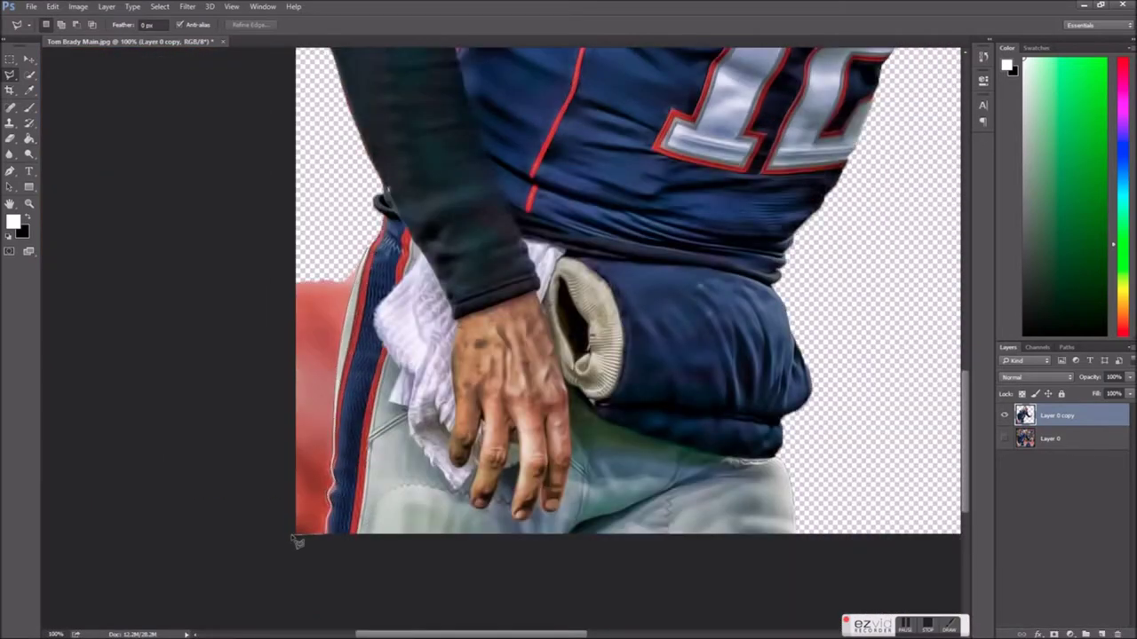
click(376, 257)
key(Delete)
key(ctrl+d)
key(e)
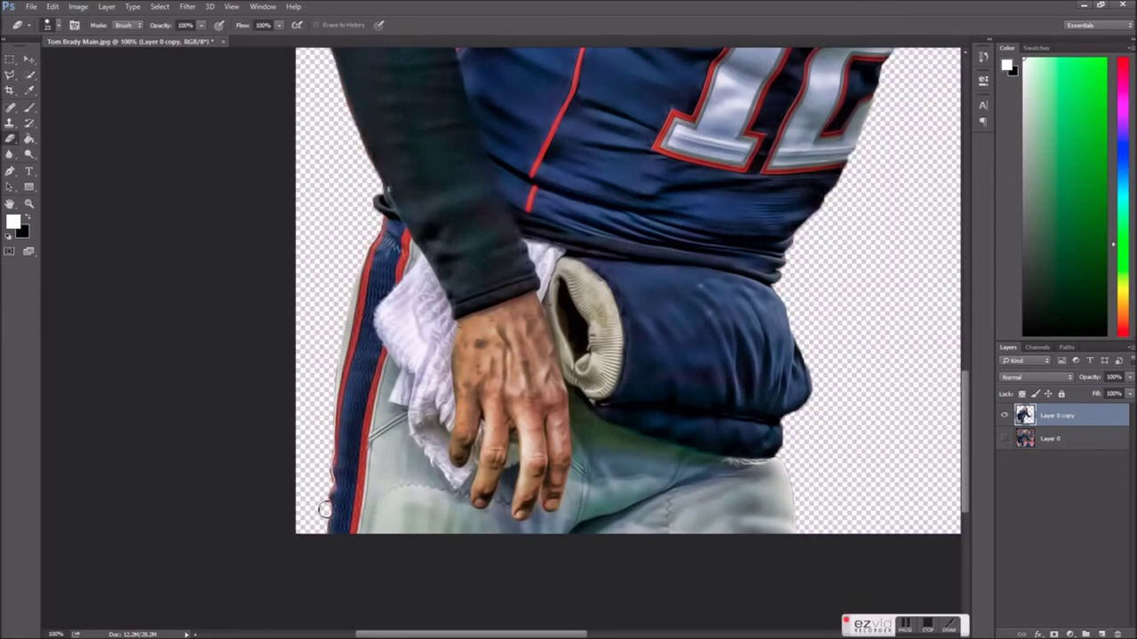
Reduce the eraser size and erase the background in the upper gap between the helmet and face mask
scroll(429, 381, up, 10)
scroll(622, 382, down, 3)
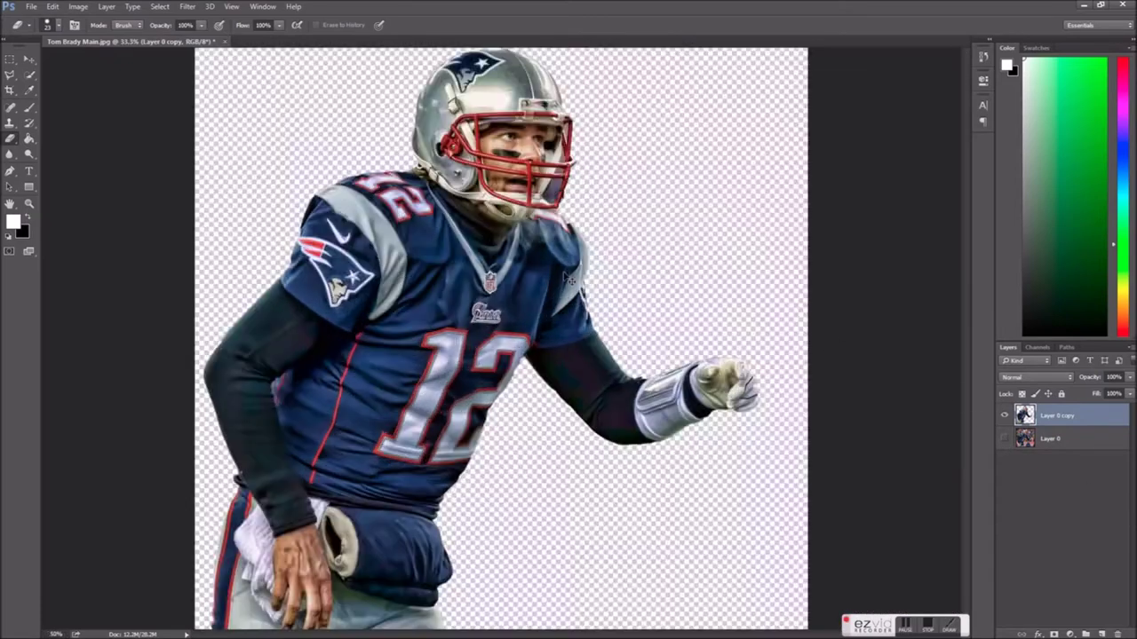
scroll(676, 380, up, 3)
scroll(677, 380, down, 3)
scroll(533, 267, up, 5)
scroll(583, 222, up, 2)
right_click(583, 183)
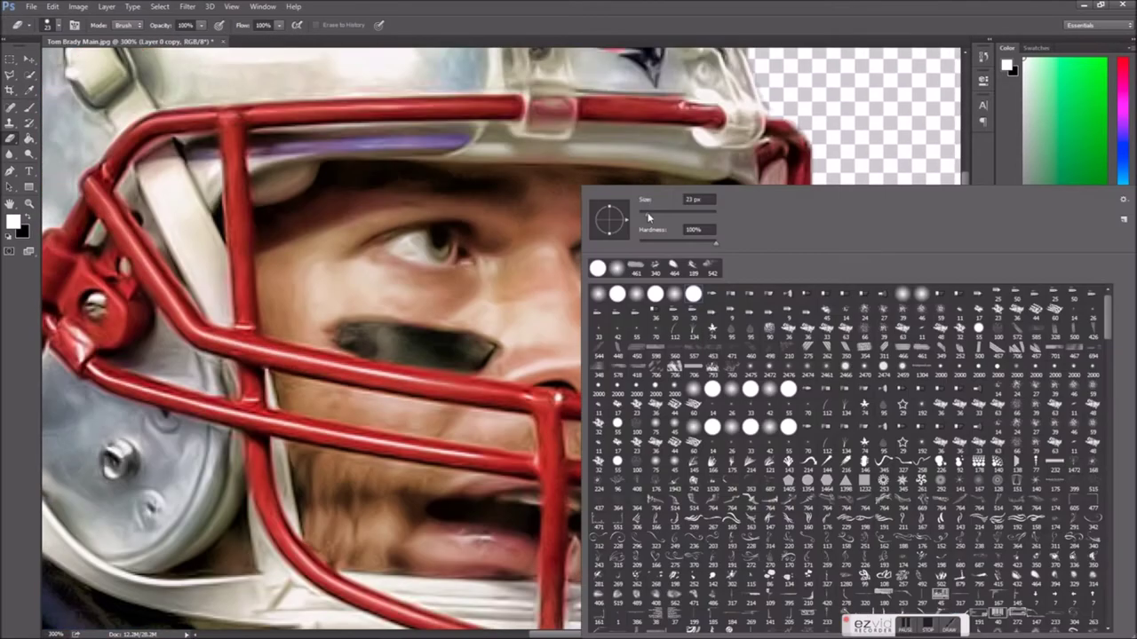
key(Return)
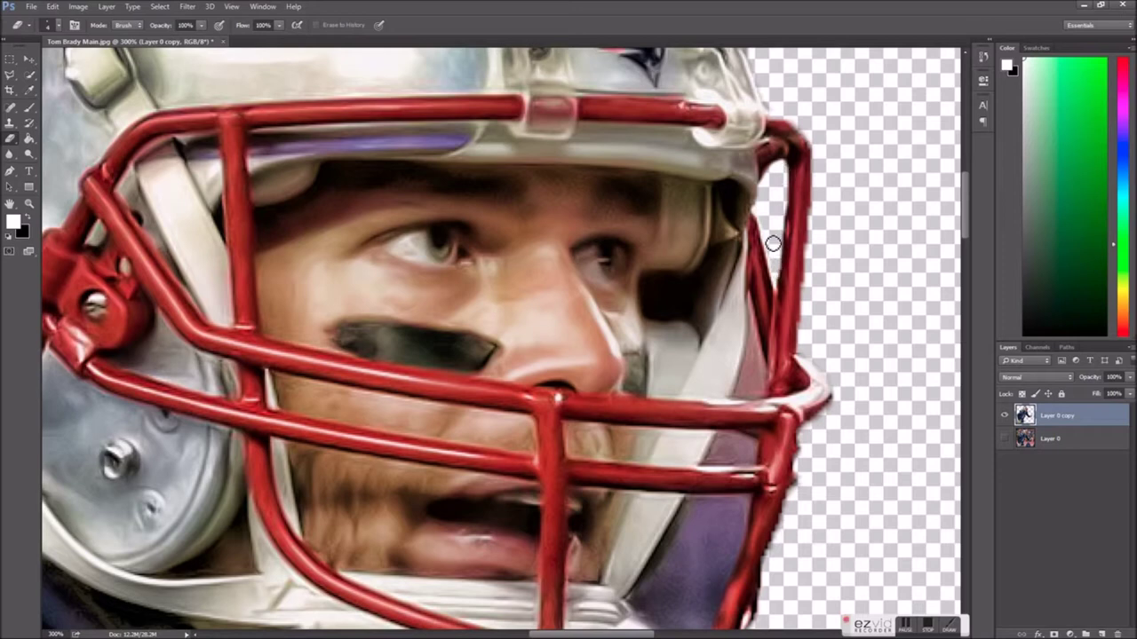
Adjust the eraser size and erase the purple background between the lower bars of the face mask
scroll(746, 397, down, 3)
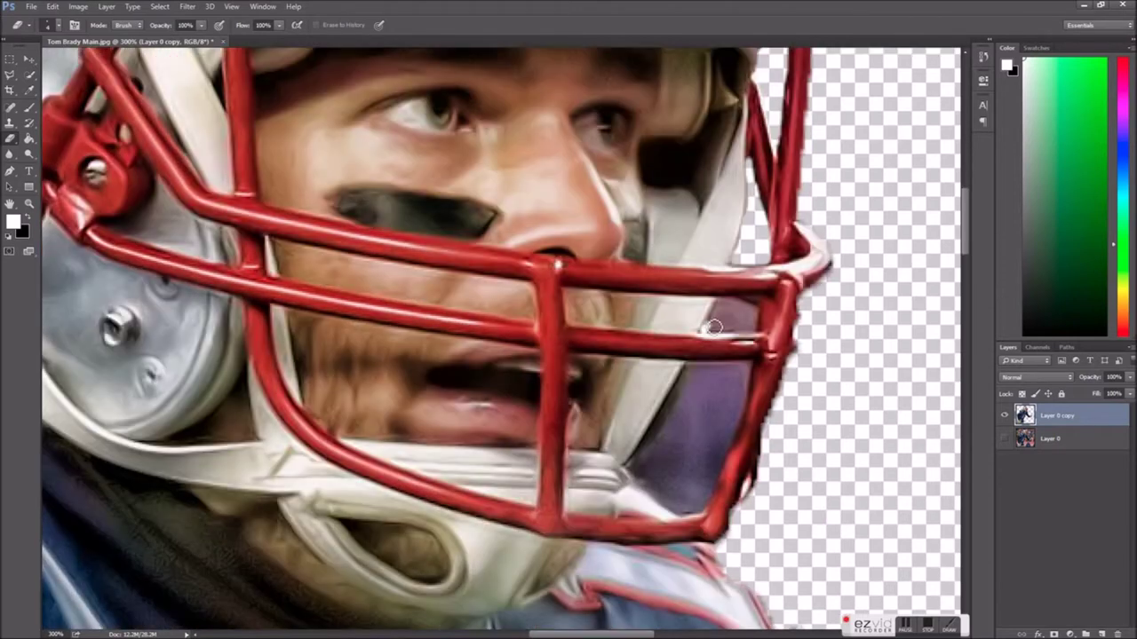
right_click(711, 327)
drag(657, 382, 675, 498)
right_click(728, 444)
mouse_move(702, 382)
mouse_down()
mouse_move(728, 497)
mouse_move(735, 371)
mouse_up()
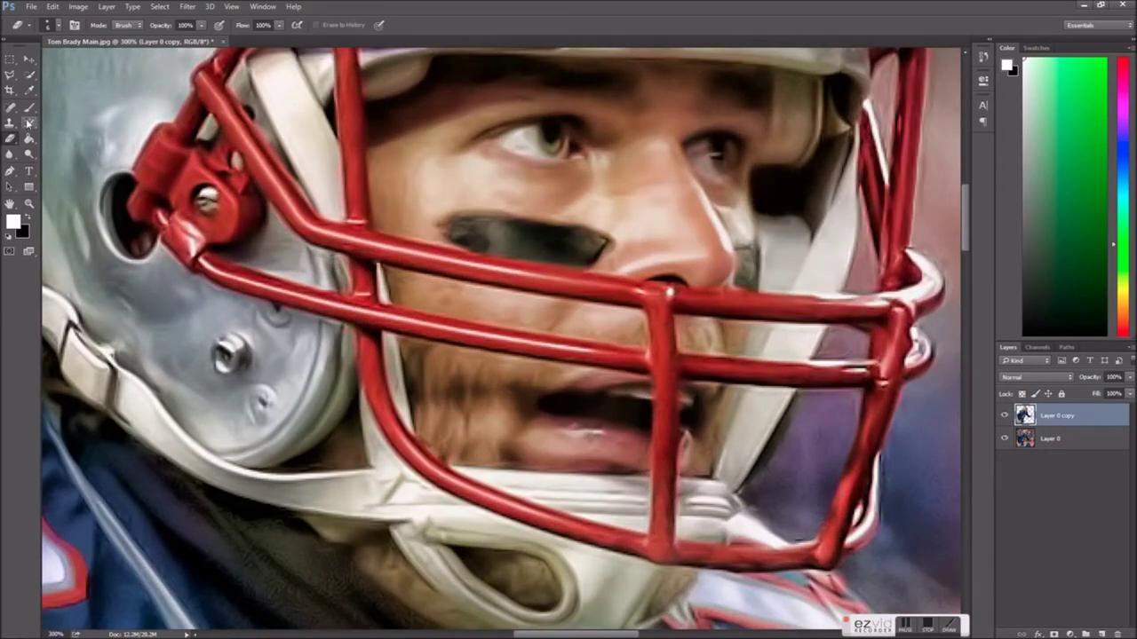
Outline the outer face mask edge on the original layer with the Polygonal Lasso and return to the cutout layer
click(1057, 439)
key(l)
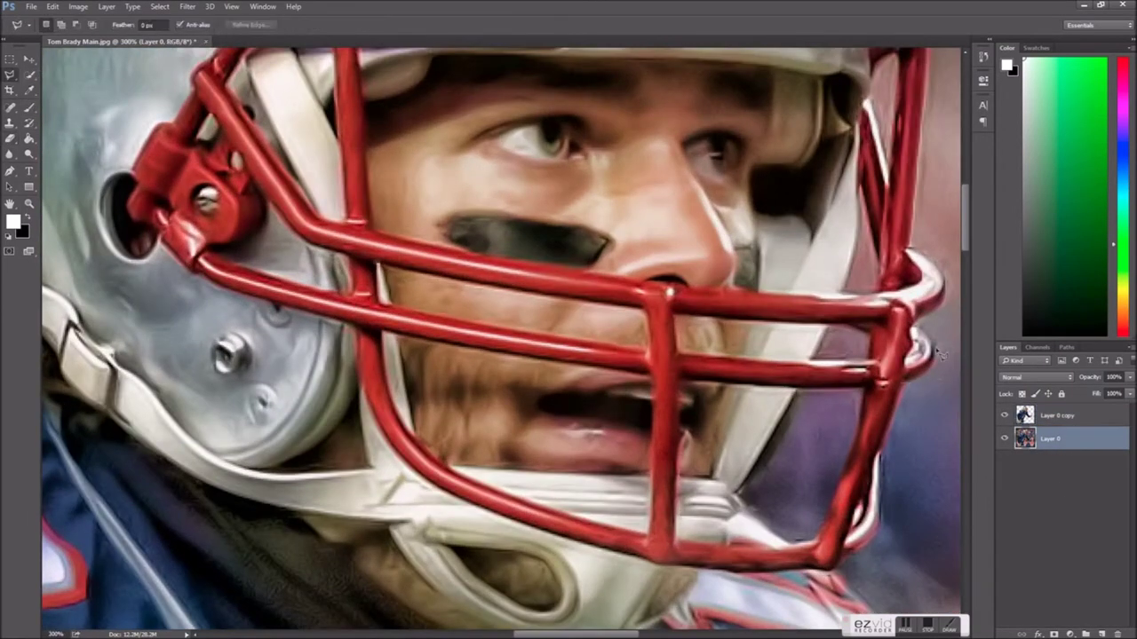
click(1057, 414)
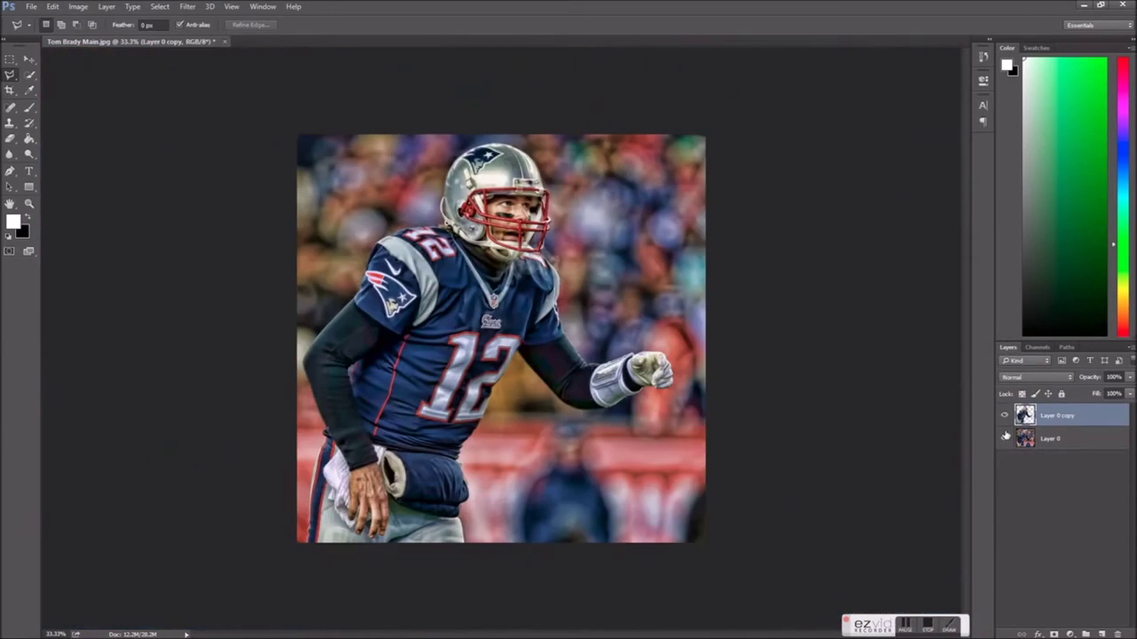
Sample the jersey's navy blue and colorize the background layer with it through a Hue/Saturation adjustment
click(29, 90)
click(89, 88)
click(432, 353)
click(1057, 439)
click(78, 6)
click(233, 99)
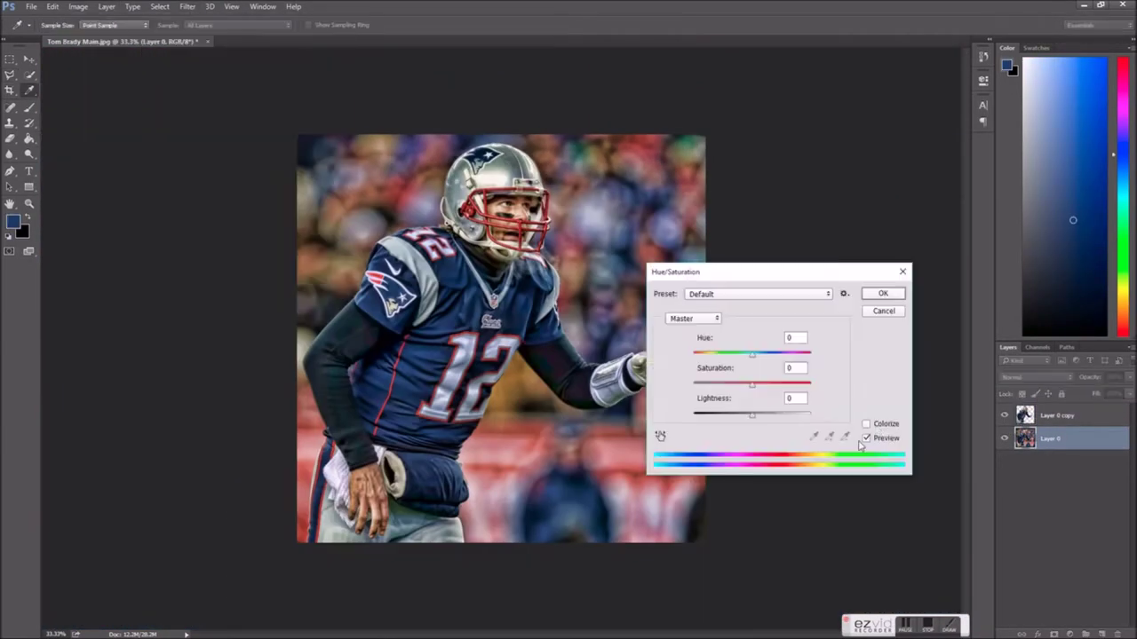
click(883, 294)
Duplicate the player cutout and give the copy a Motion Blur at a 0° angle
key(ctrl+j)
click(188, 7)
click(373, 295)
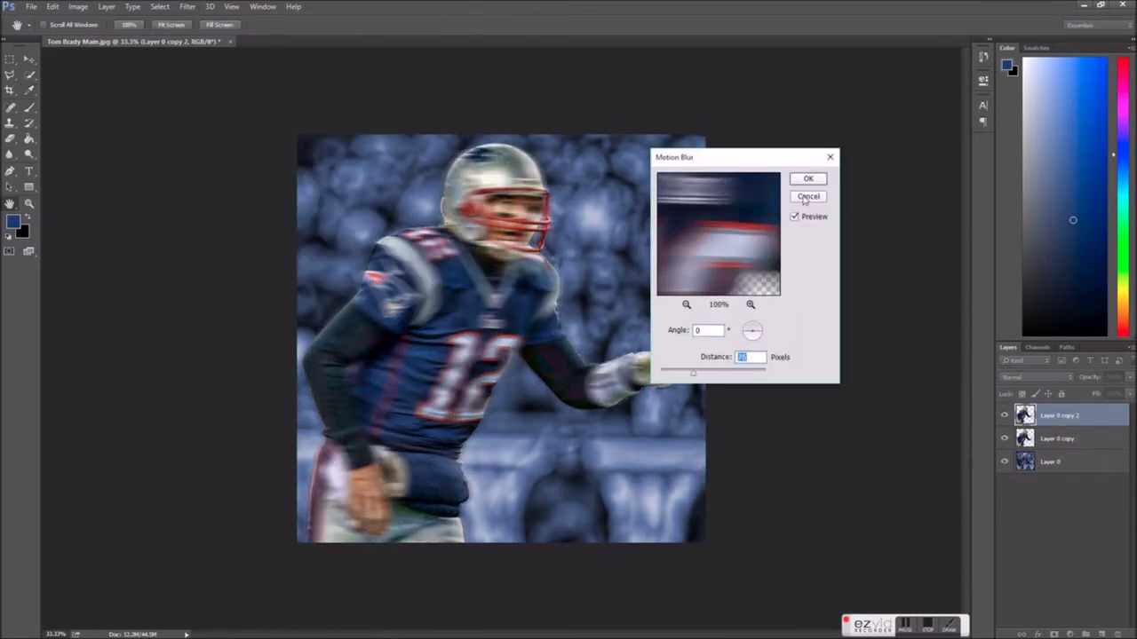
key(Escape)
Place the Tom Brady Side 1 photo in the lower right of the artwork and bring it to the front
click(1052, 462)
mouse_move(490, 239)
mouse_down()
mouse_move(524, 387)
mouse_move(577, 382)
mouse_move(621, 404)
mouse_move(743, 288)
mouse_move(743, 385)
mouse_up()
key(Return)
key(ctrl+shift+bracketright)
Roughly erase the background around the second player with a large hard eraser
click(9, 138)
click(60, 135)
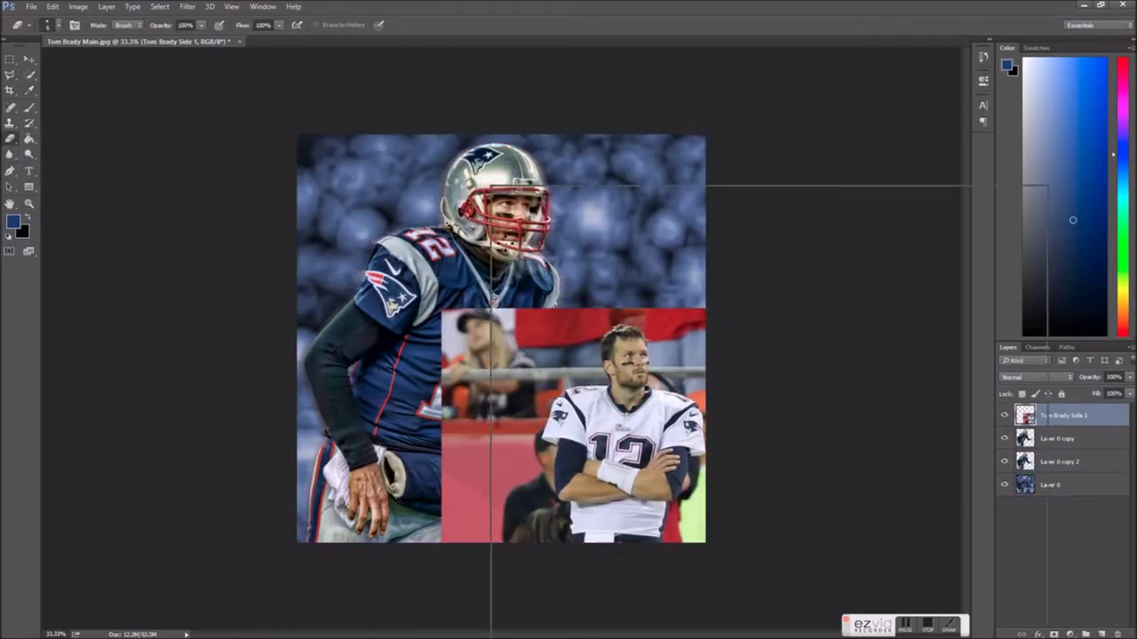
mouse_move(498, 338)
mouse_down()
mouse_move(462, 480)
mouse_move(501, 408)
mouse_up()
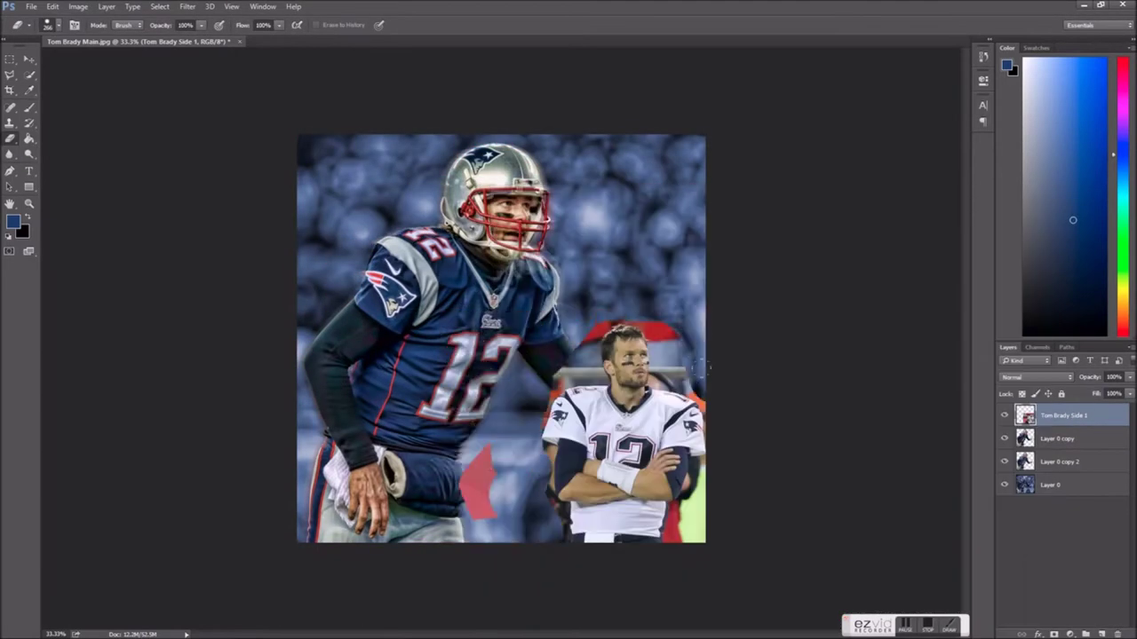
Set the eraser to 71 px and erase the background close around the second player's head and shoulders
right_click(713, 418)
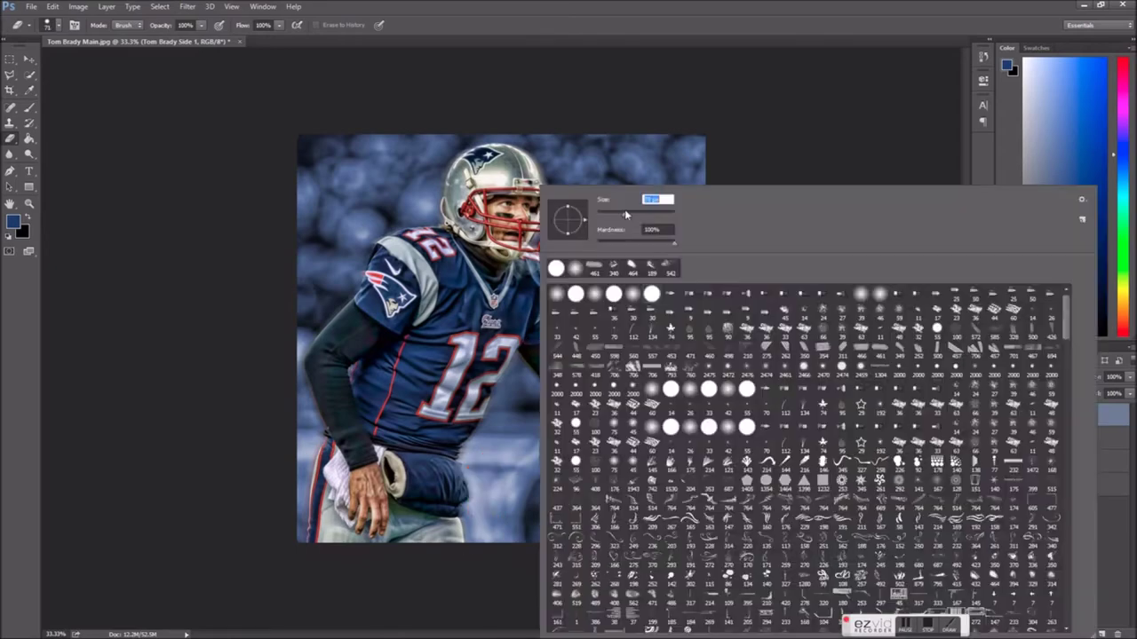
key(Return)
key(ctrl+plus)
drag(666, 382, 706, 267)
mouse_move(571, 487)
mouse_down()
mouse_move(579, 420)
mouse_move(685, 323)
mouse_up()
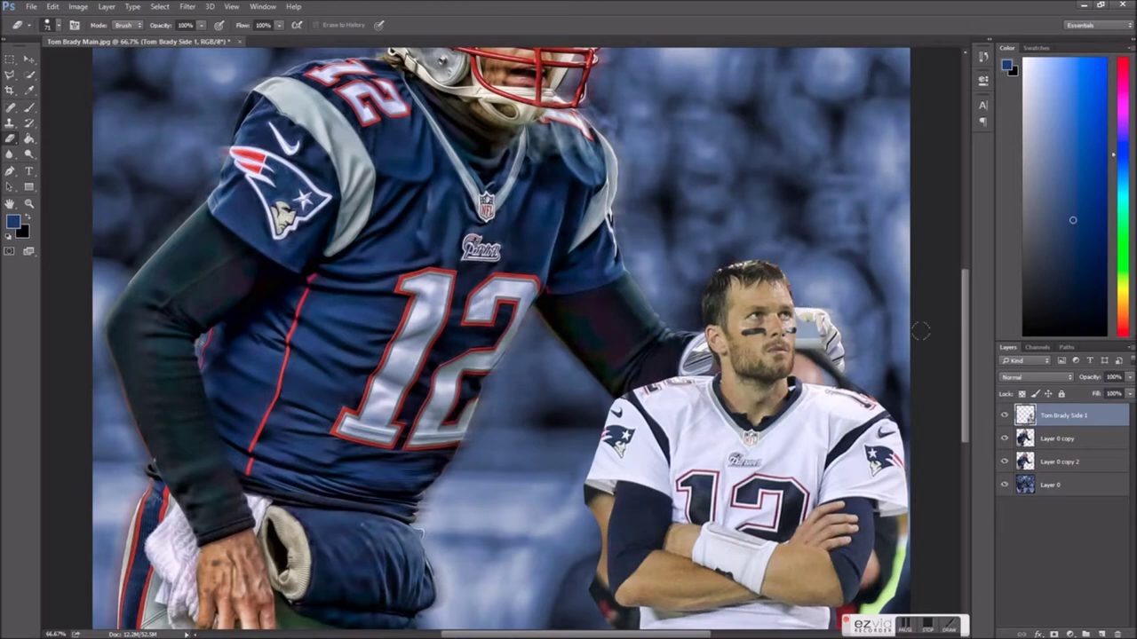
Erase the remaining background around the second player's arms and waist, and group the two main player layers
scroll(842, 382, down, 3)
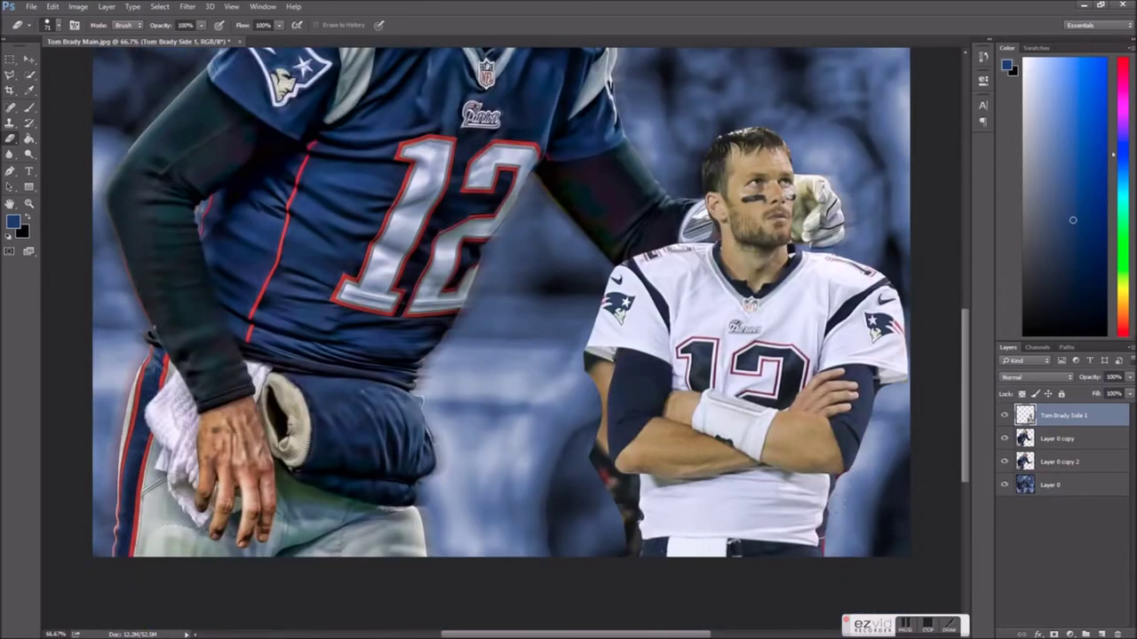
drag(632, 542, 594, 360)
key(ctrl+g)
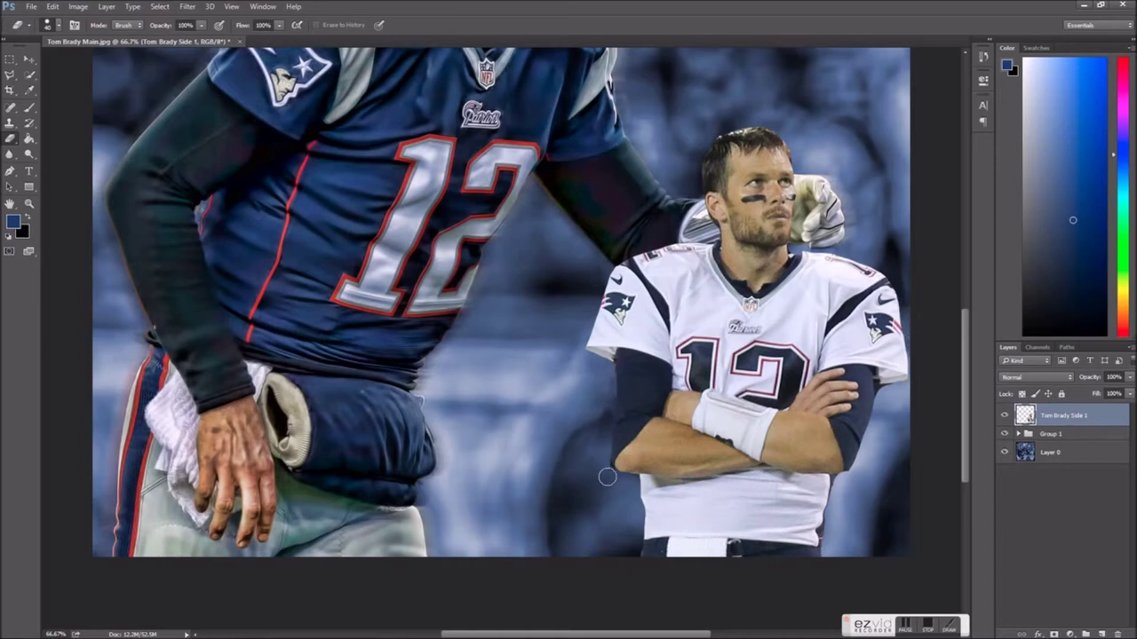
Process the second player's layer with the Topaz DeNoise 5 and Topaz Clean 3 filters
key(ctrl+minus)
key(ctrl+minus)
click(188, 6)
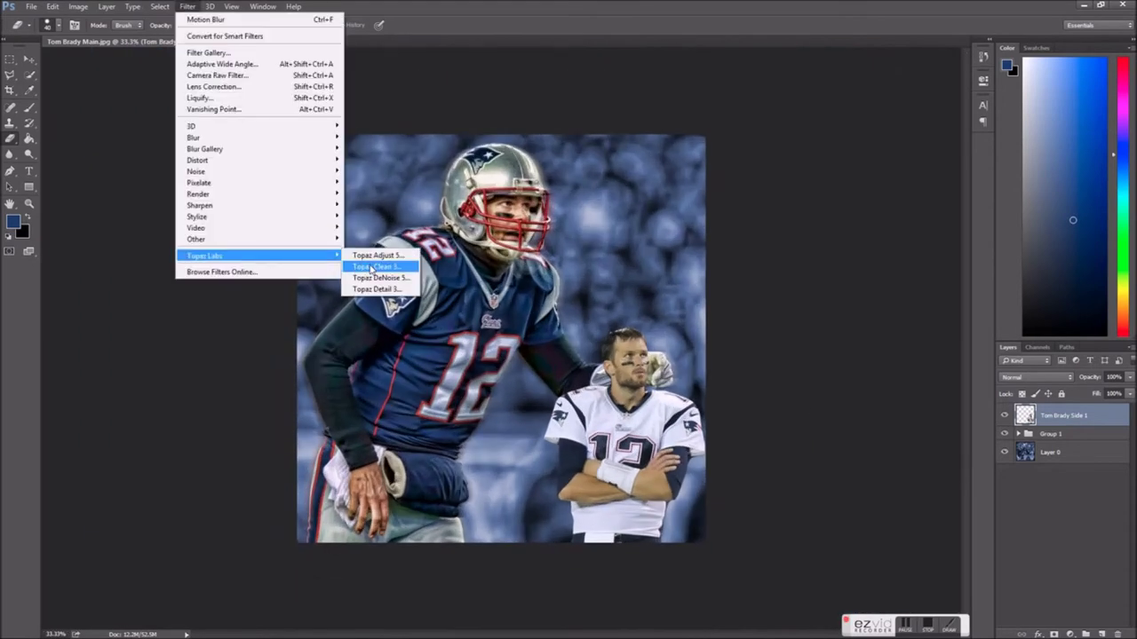
click(380, 275)
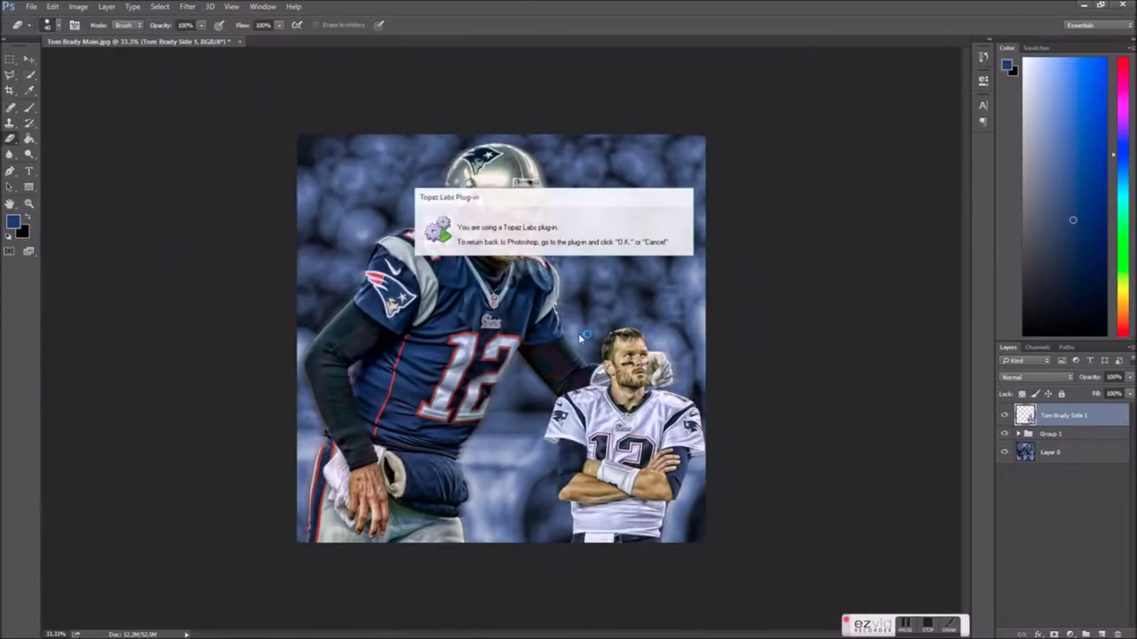
click(902, 491)
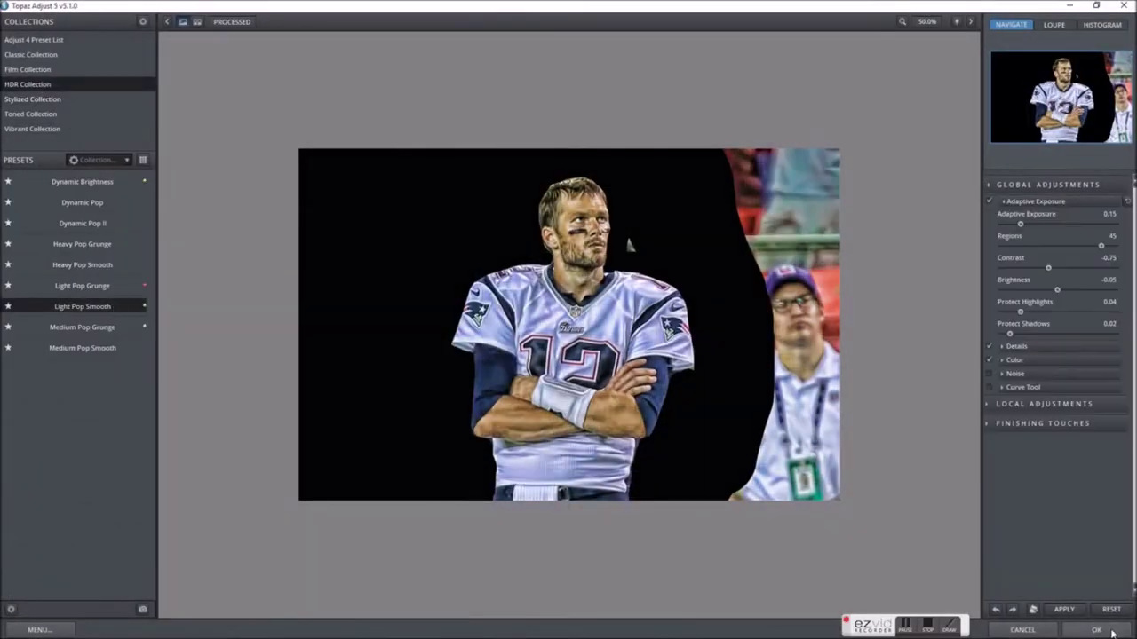
Colorize the crossed-arms player's layer blue with Hue/Saturation, using hue 228 and saturation 25
click(1035, 378)
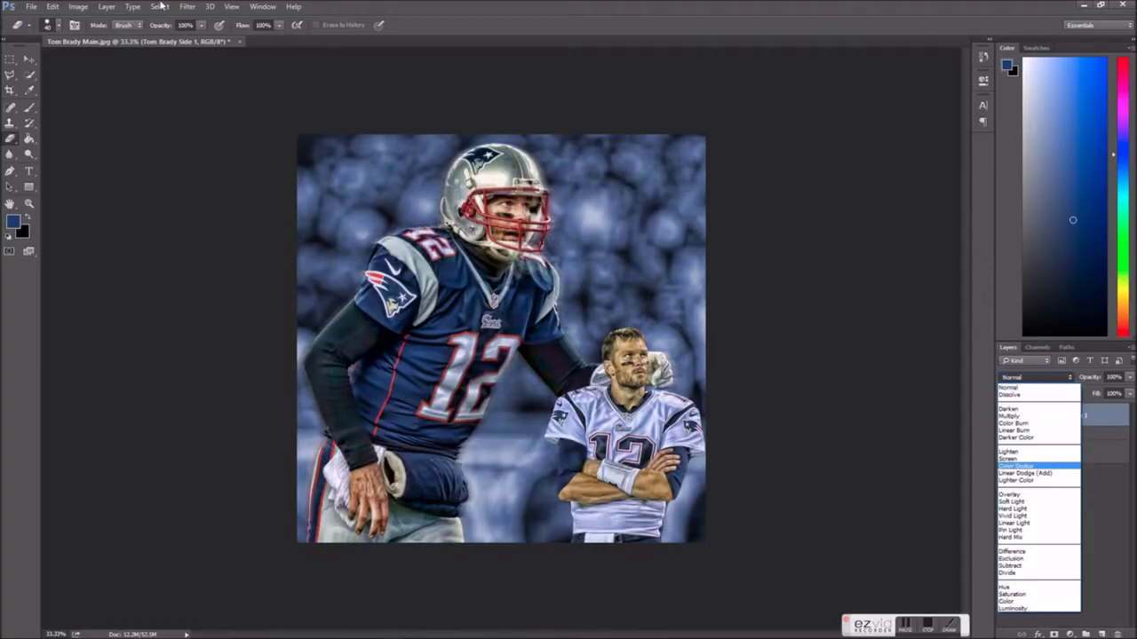
click(160, 6)
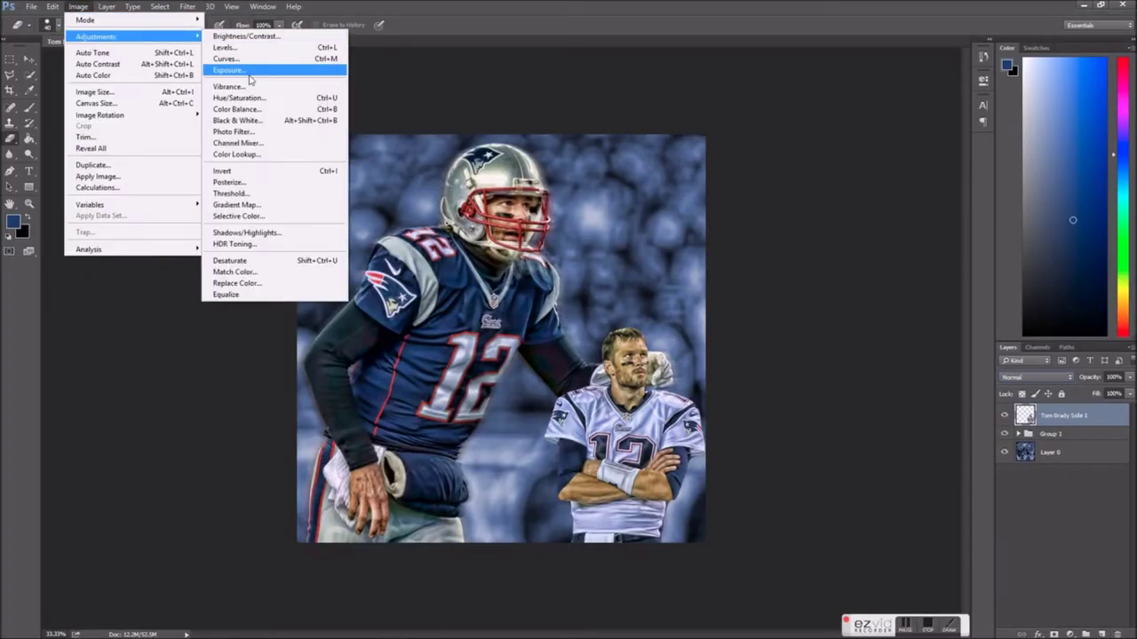
click(248, 98)
drag(756, 260, 894, 232)
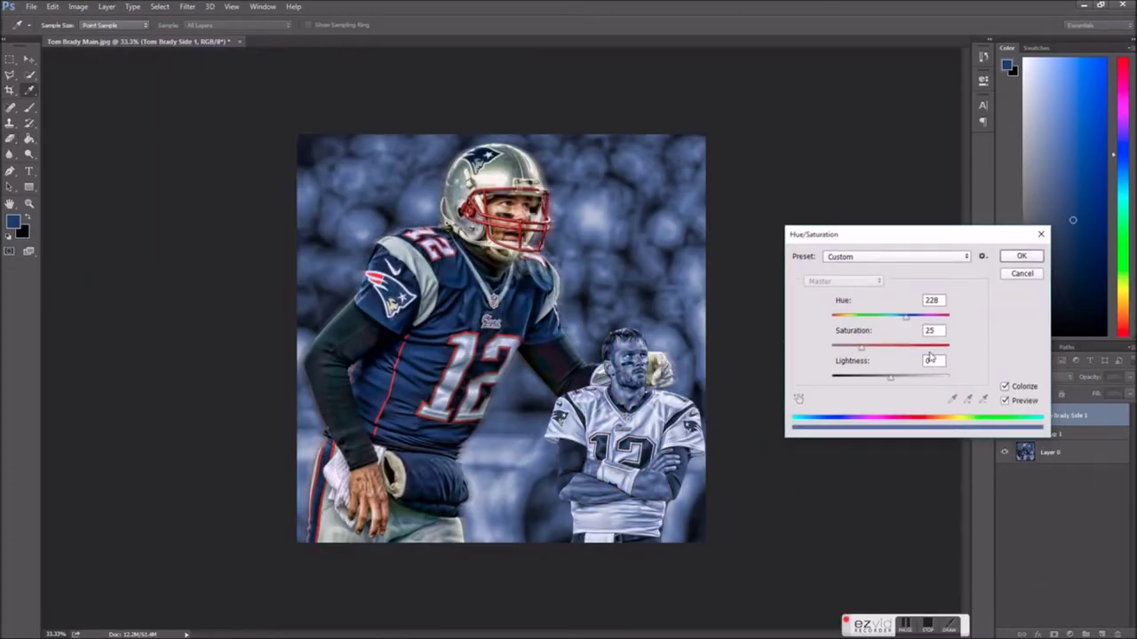
click(1023, 260)
Motion-blur the lower duplicate of the crossed-arms player and group the two layers
click(188, 6)
click(382, 257)
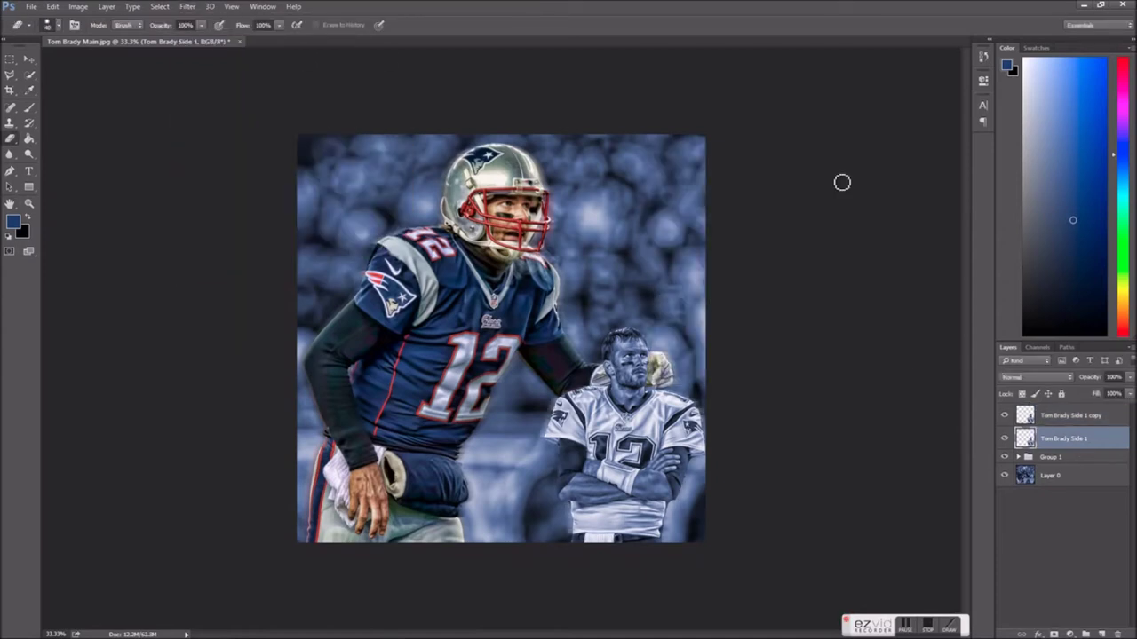
key(ctrl+g)
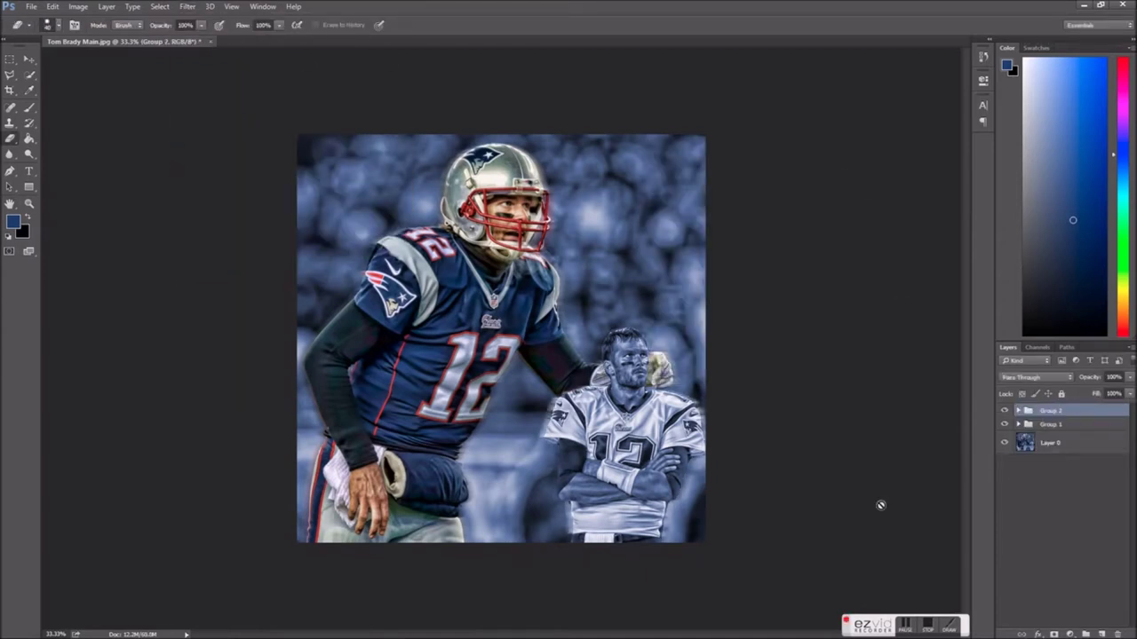
Place the Tom Brady Side 2 image below the player groups, scaled to about 64%, in the canvas's upper-left corner
click(1101, 634)
click(304, 628)
drag(557, 239, 685, 263)
drag(728, 333, 465, 288)
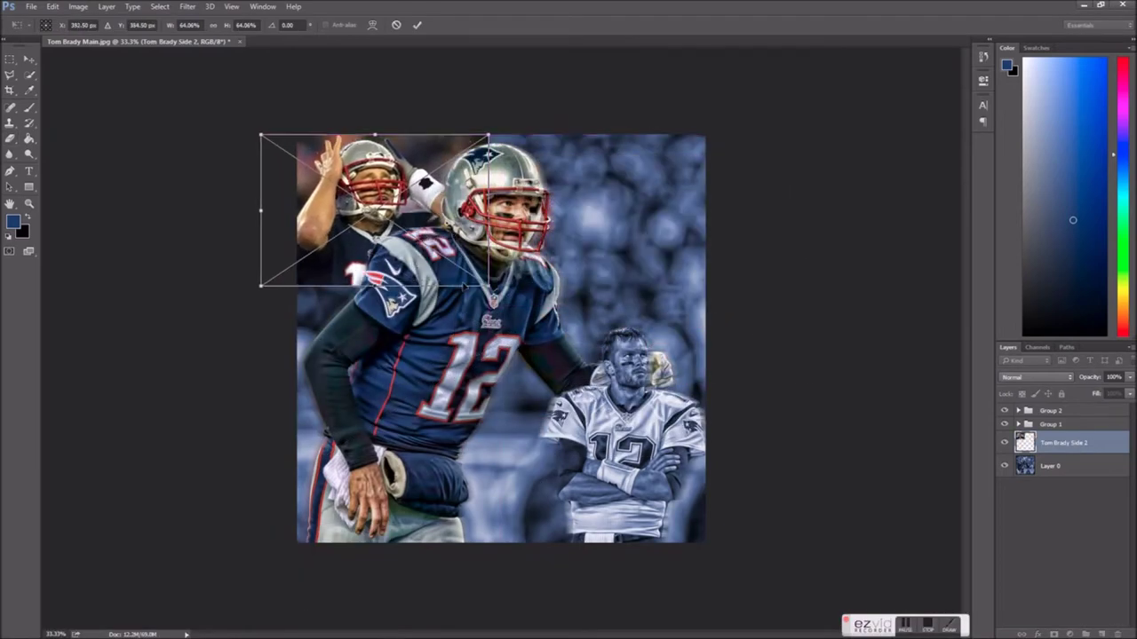
key(Return)
Select the background around the Tom Brady Side 2 player with Quick Selection, delete it and deselect
key(ctrl+plus)
key(w)
mouse_move(176, 183)
mouse_down()
mouse_move(324, 197)
mouse_move(466, 463)
mouse_move(94, 495)
mouse_move(205, 200)
mouse_up()
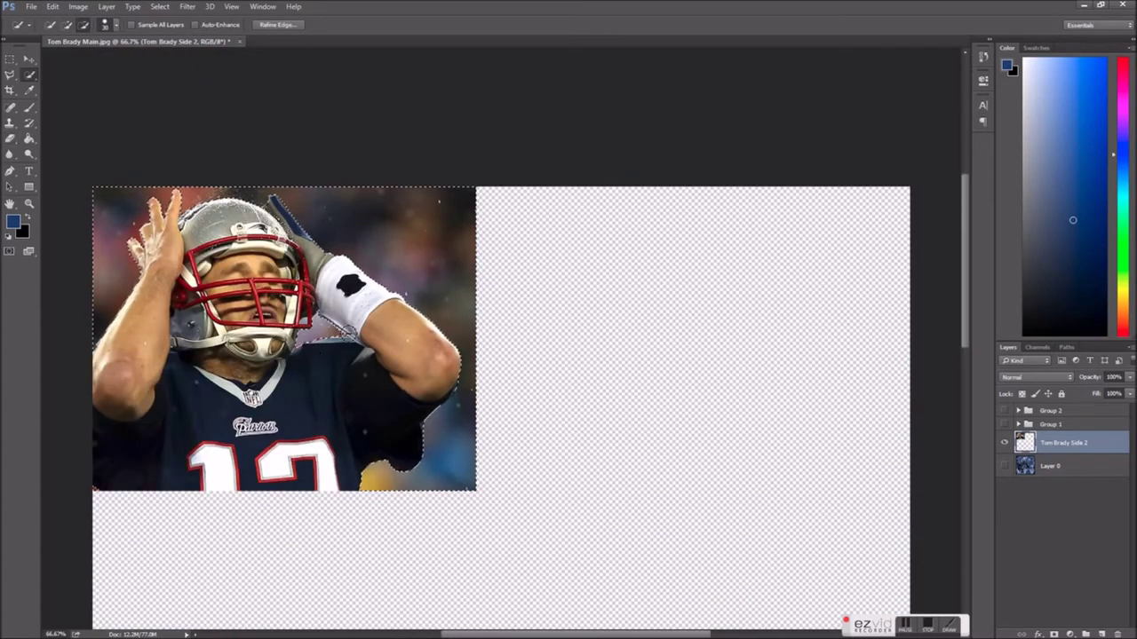
key(Delete)
key(ctrl+d)
Erase the background left beneath the player's arm and fade the jersey's lower edge with a soft eraser
key(e)
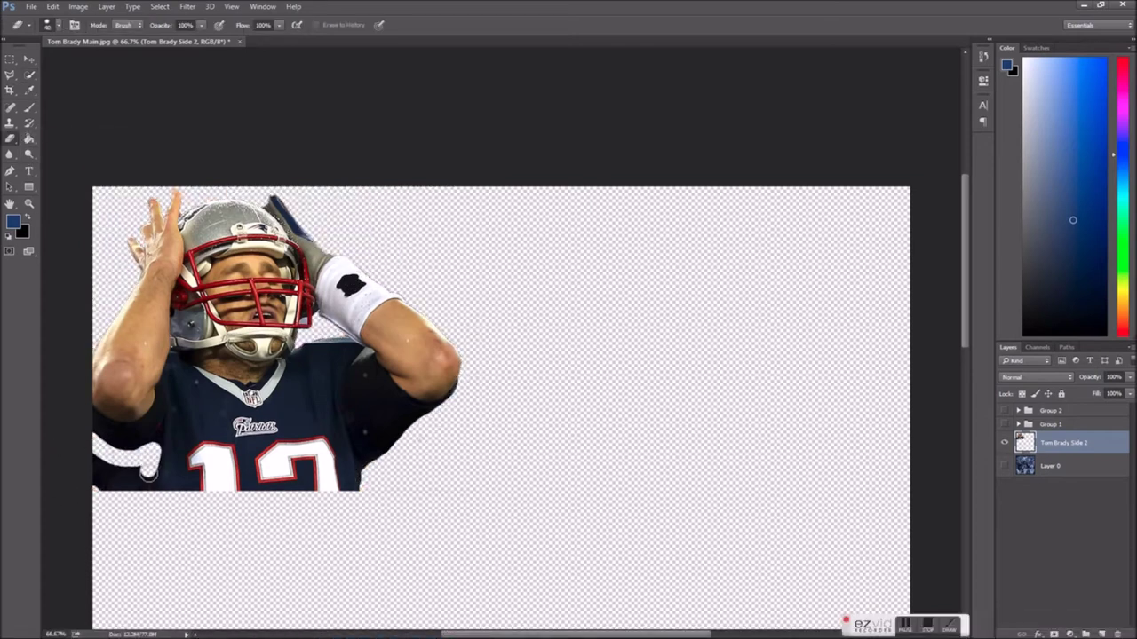
key(alt+Tab)
click(899, 26)
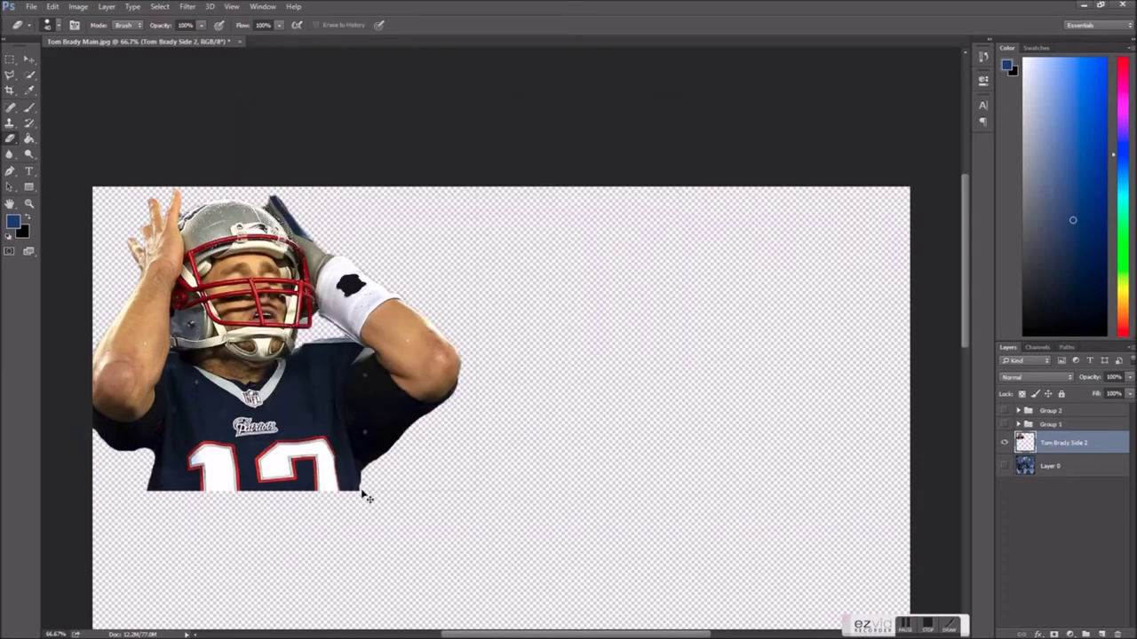
scroll(362, 491, up, 3)
scroll(363, 491, down, 5)
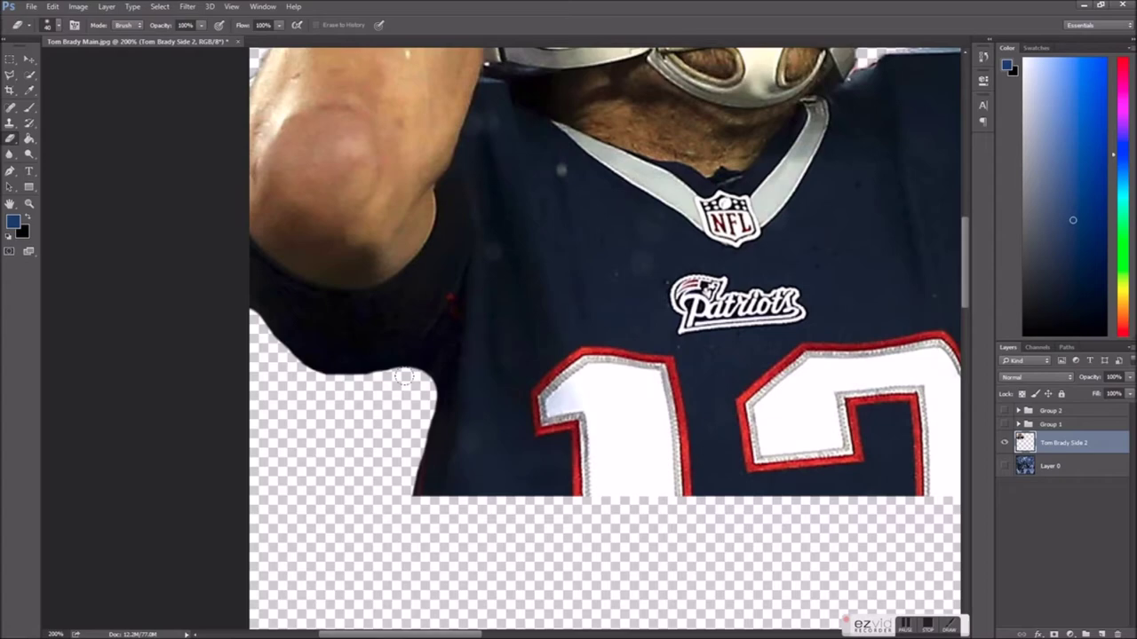
mouse_move(401, 375)
mouse_down()
mouse_move(260, 361)
mouse_move(414, 435)
mouse_move(436, 512)
mouse_move(387, 407)
mouse_up()
drag(418, 504, 955, 479)
scroll(799, 400, right, 5)
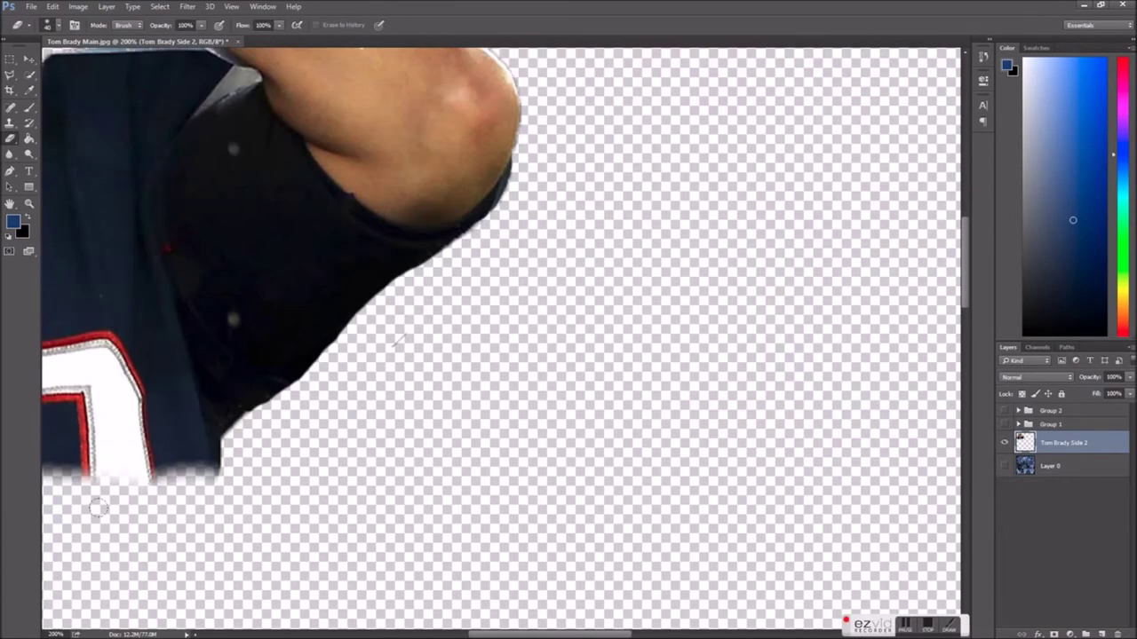
scroll(400, 283, down, 4)
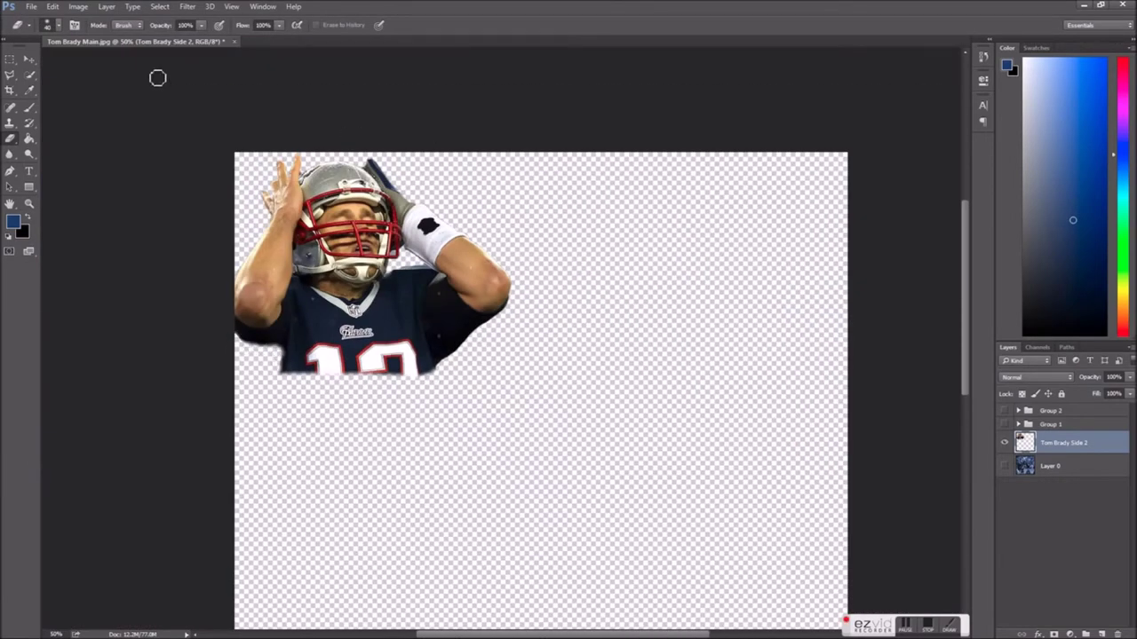
Clean up the fringe around the player's helmet, glove and raised arm with a small eraser
key(ctrl+plus)
key(ctrl+plus)
right_click(410, 218)
key(Escape)
right_click(309, 204)
key(Escape)
scroll(293, 197, up, 3)
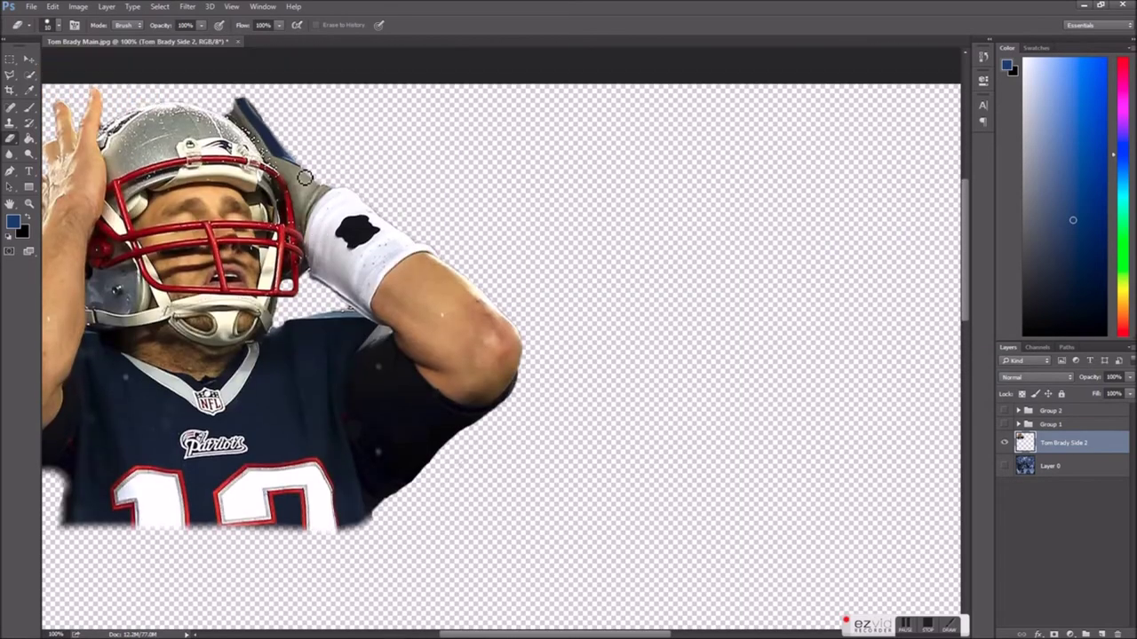
Apply the Topaz Adjust 5 Psychedelic preset to the Tom Brady Side 2 layer with overall transparency 0.37
key(ctrl+minus)
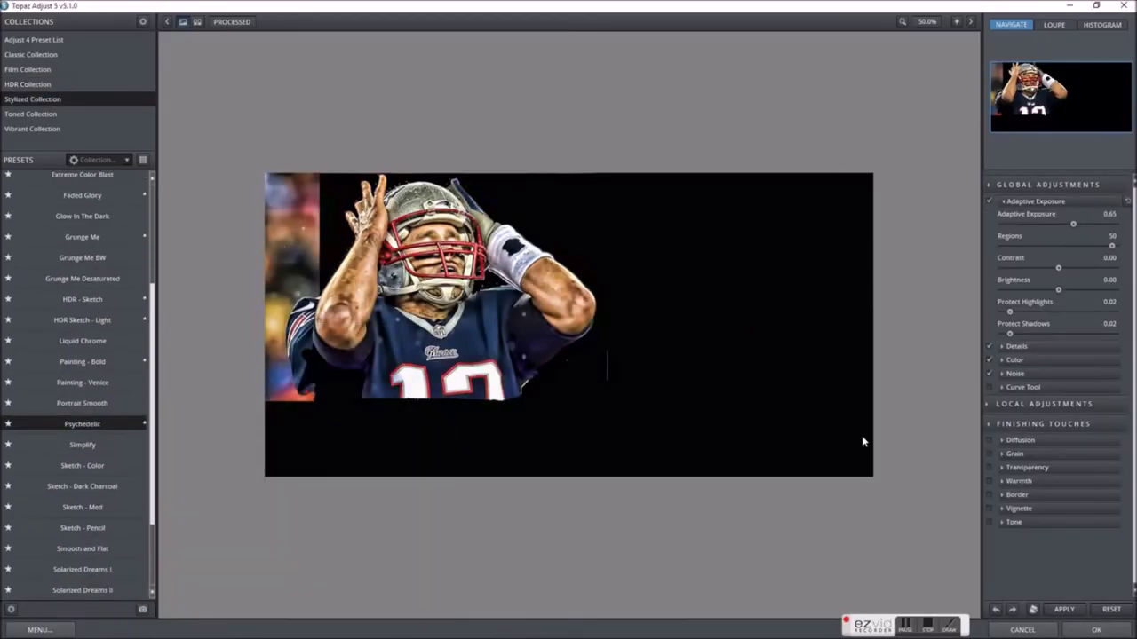
click(1004, 468)
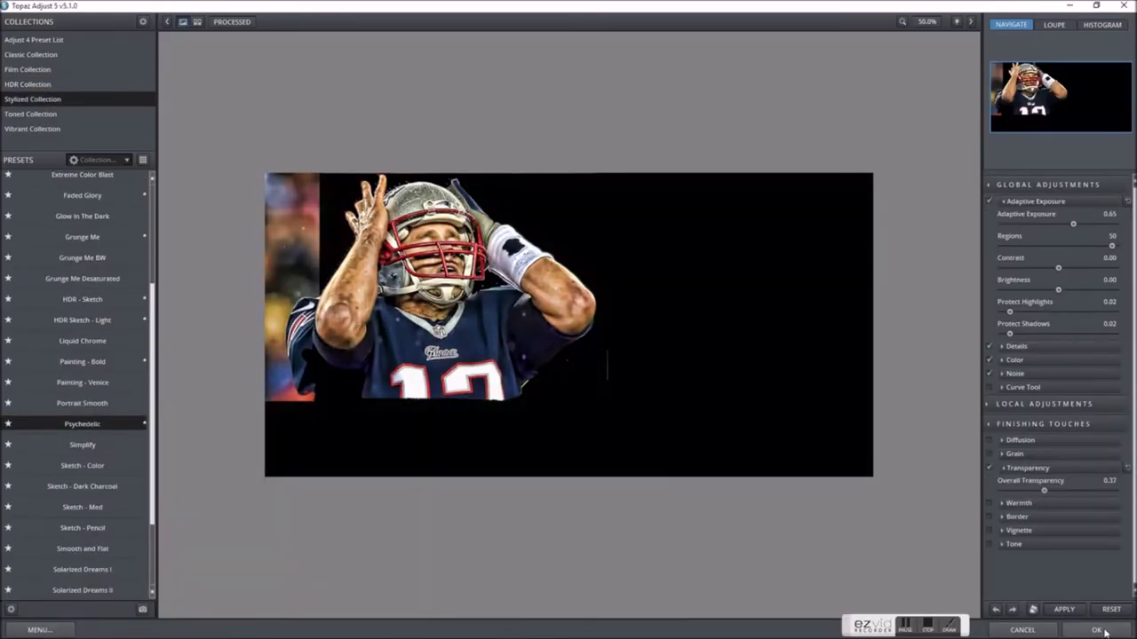
click(1098, 630)
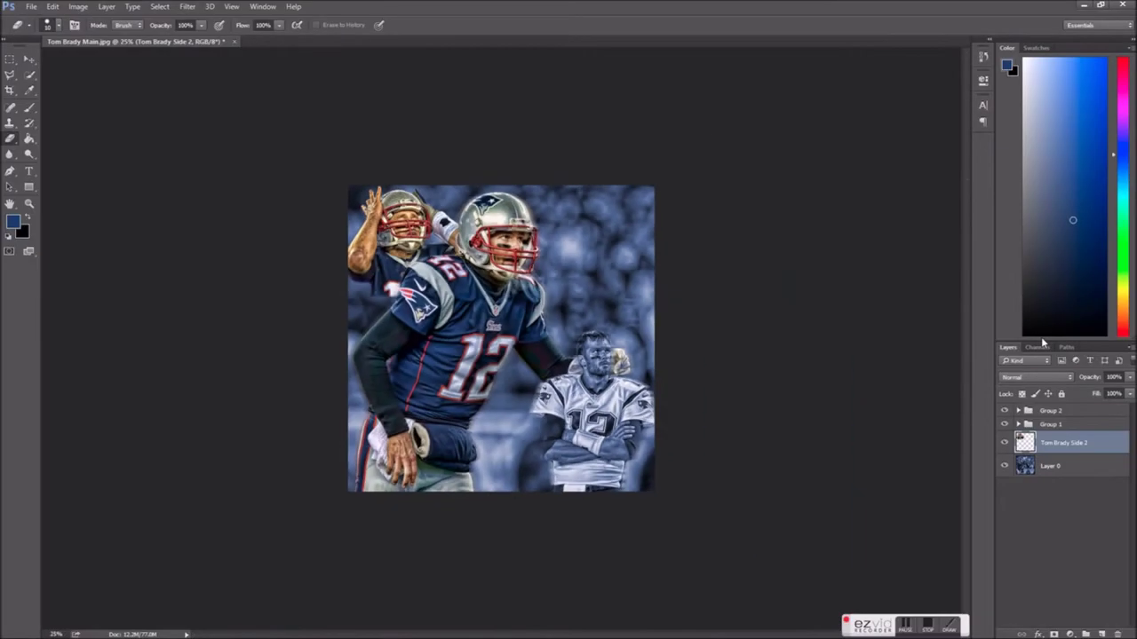
Colorize the Tom Brady Side 2 layer blue with Hue/Saturation and put a motion-blurred duplicate beneath it
click(78, 6)
mouse_move(95, 36)
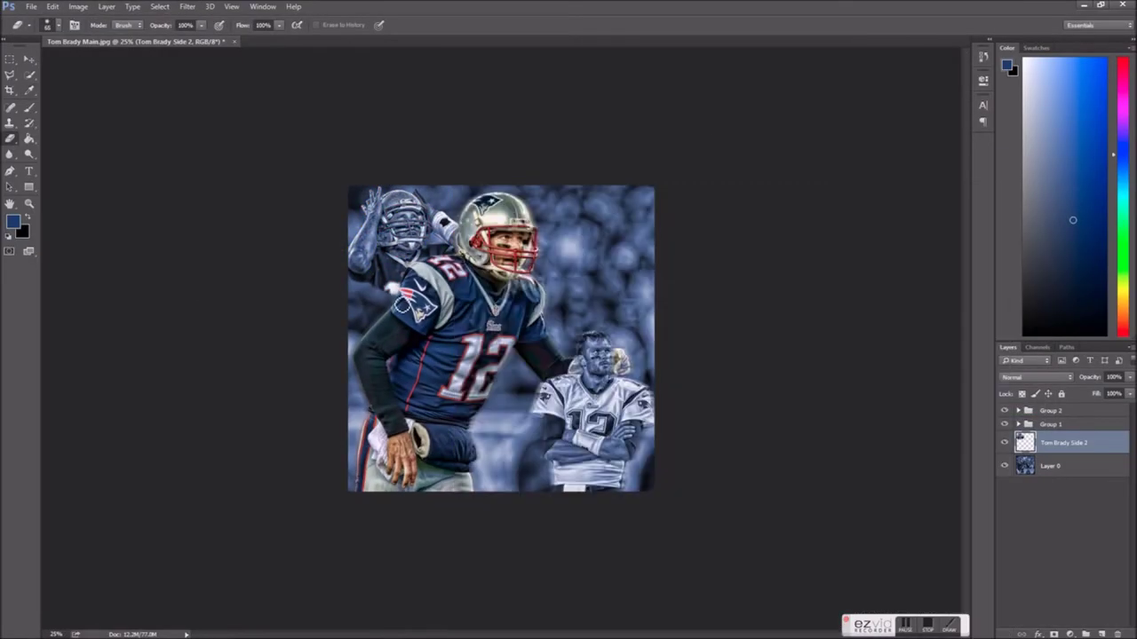
key(ctrl+j)
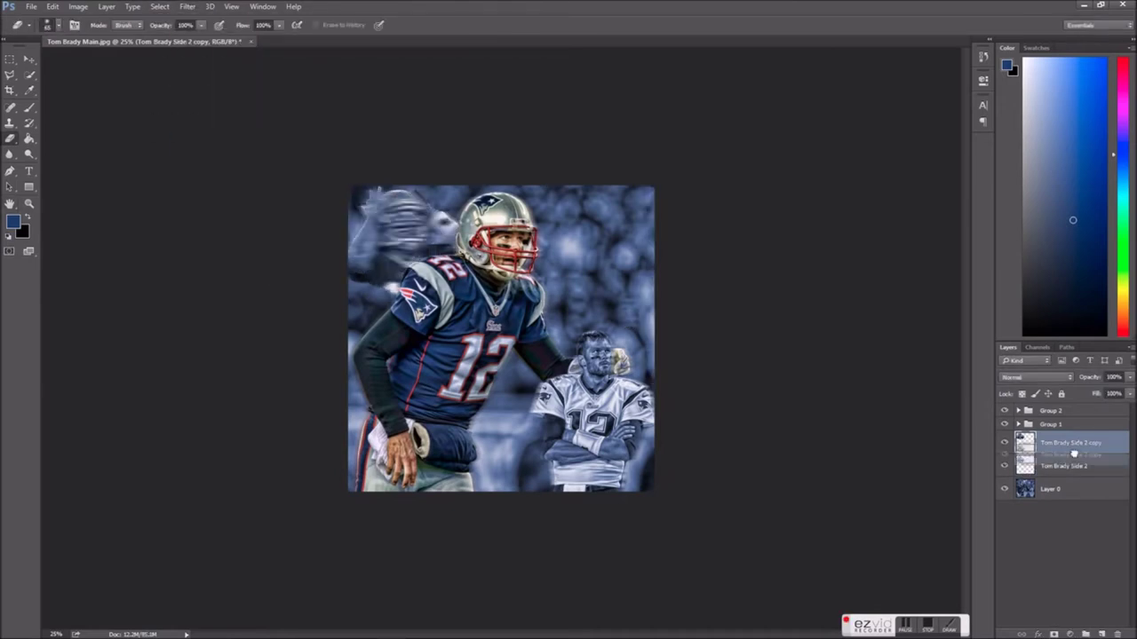
click(1091, 462)
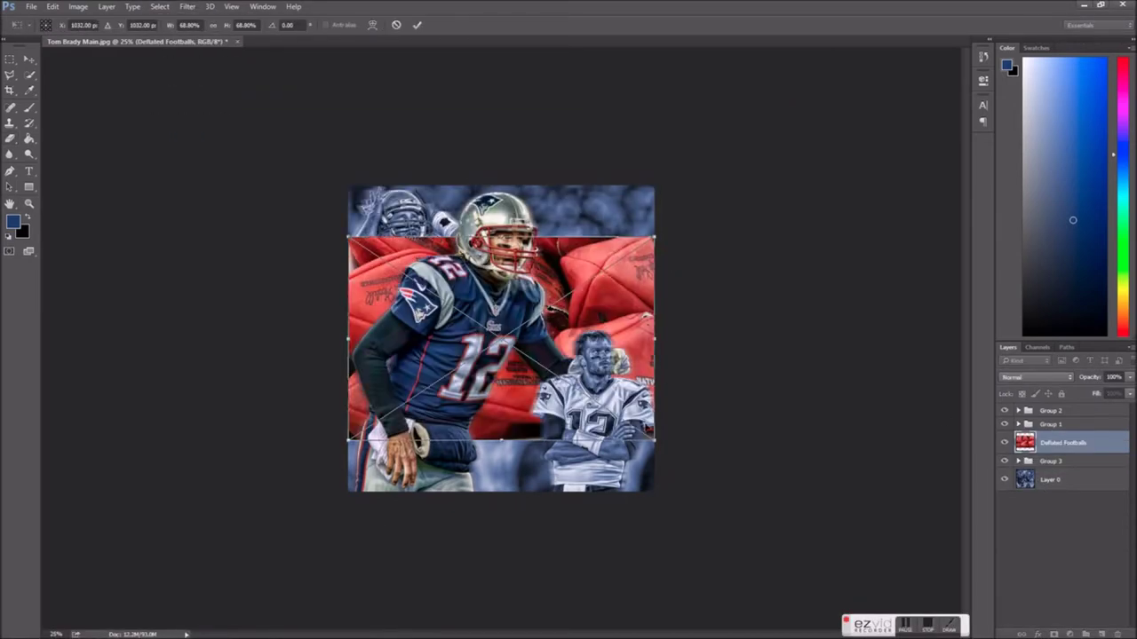
Scale the Deflated Footballs image down into the canvas's upper-right area and rasterize it
mouse_move(348, 439)
mouse_down()
mouse_move(654, 202)
mouse_move(698, 317)
mouse_up()
key(Return)
key(e)
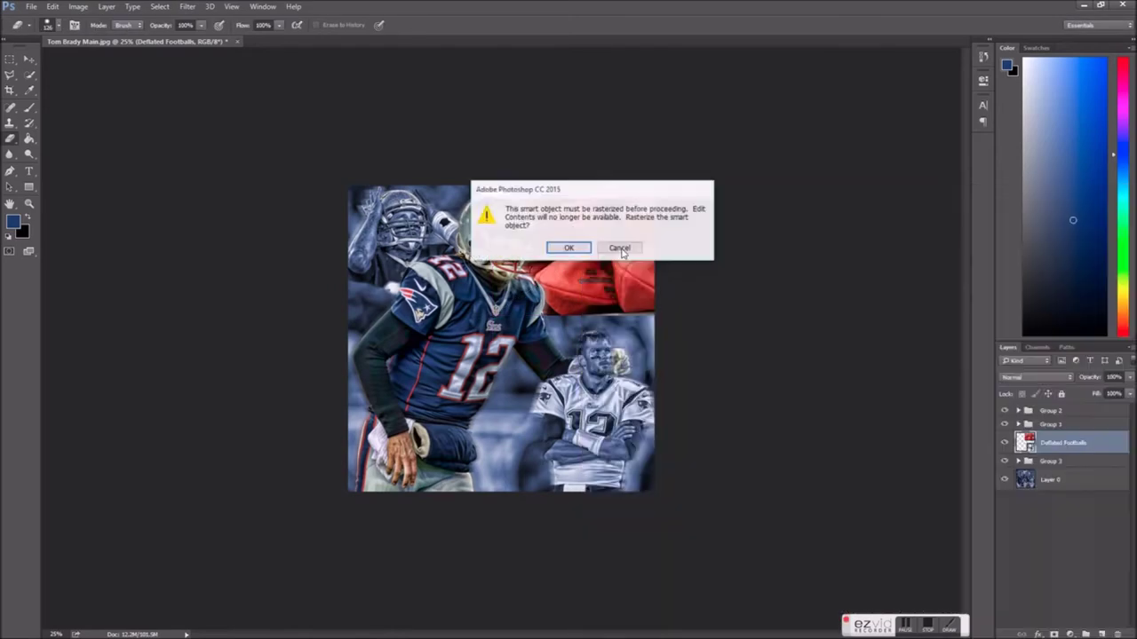
key(Return)
Erase the outer edges of the Deflated Footballs image with a soft eraser at 0% hardness
drag(622, 231, 560, 208)
right_click(540, 185)
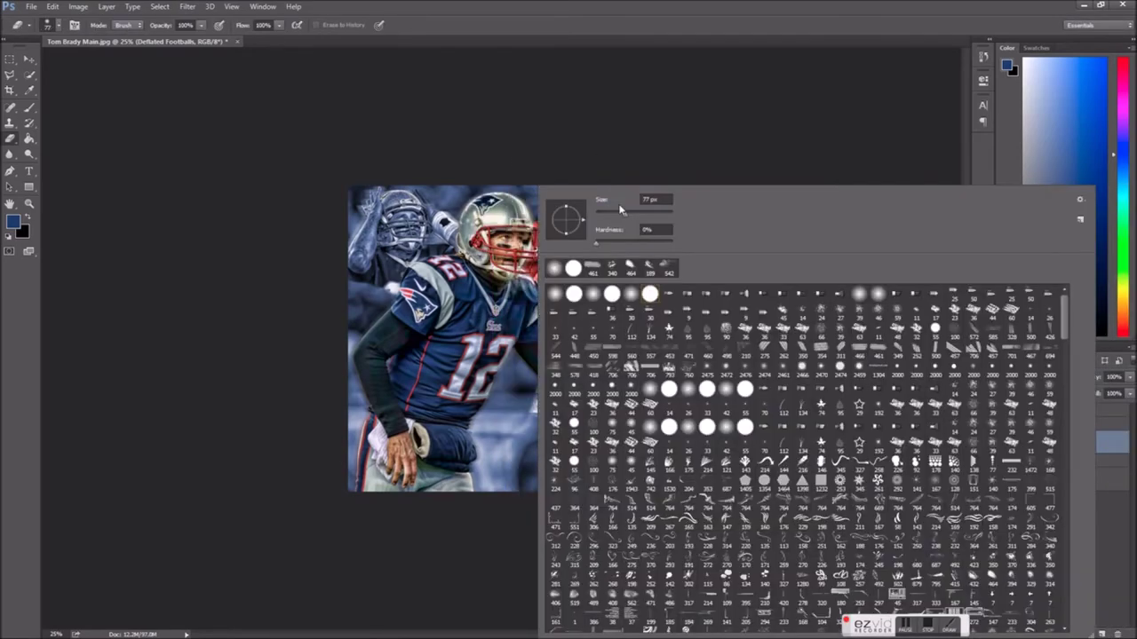
key(Return)
key(ctrl+plus)
drag(613, 229, 630, 213)
Colorize the Deflated Footballs layer blue with Hue/Saturation
click(78, 7)
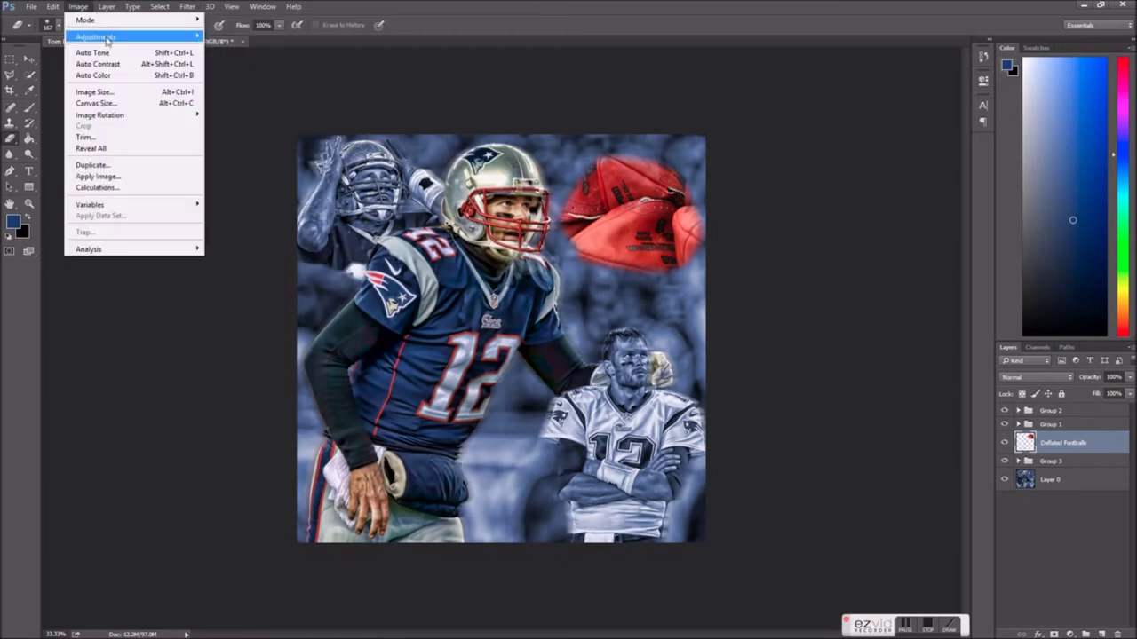
click(257, 87)
click(1000, 382)
click(1015, 254)
Move Group 3 above the Deflated Footballs layer and put the empty Layer 1 directly above the background
drag(1063, 458, 1062, 471)
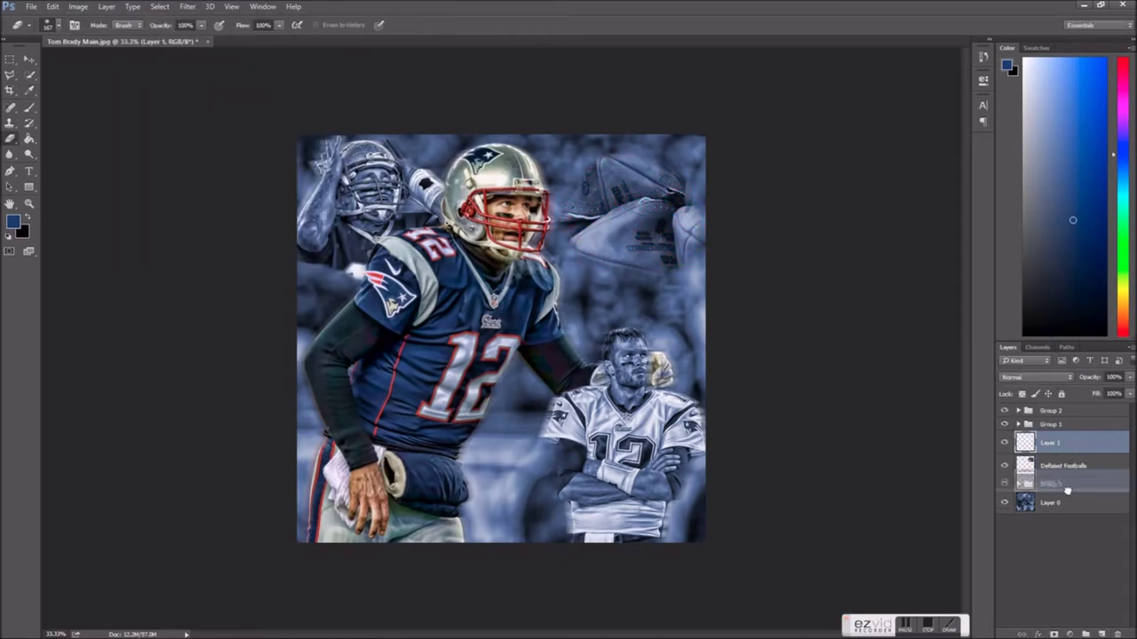
click(1019, 438)
click(1066, 479)
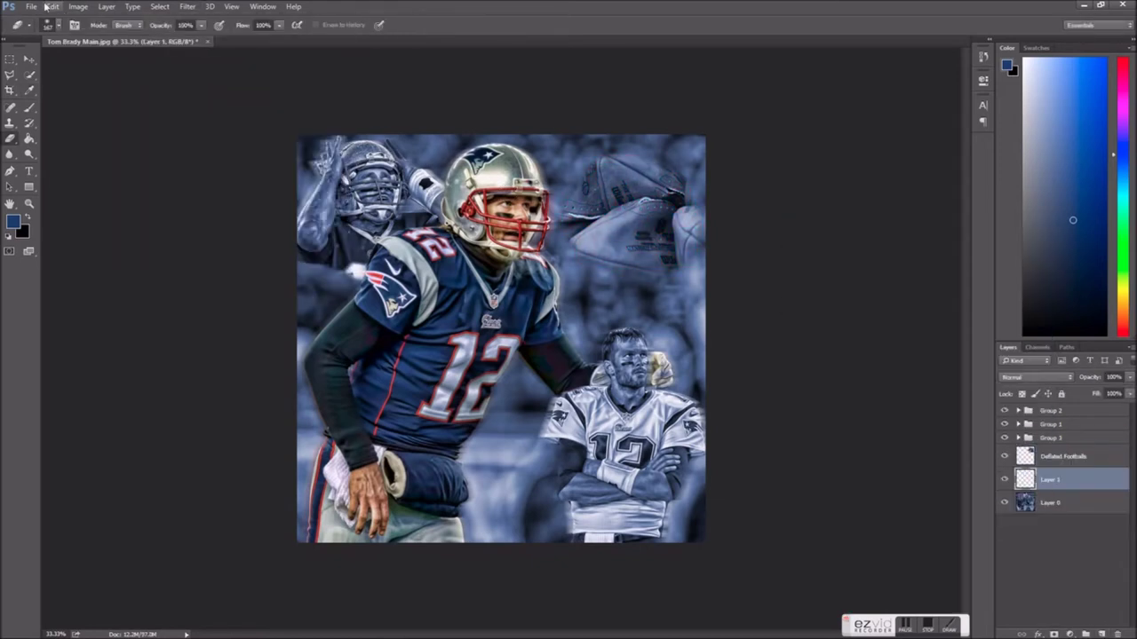
Stamp a white 4651 px textured brush over the background on Layer 1 and set its blend mode to Overlay
key(b)
click(50, 25)
scroll(266, 266, down, 2)
right_click(722, 503)
right_click(587, 191)
key(Escape)
click(13, 221)
key(Escape)
key(x)
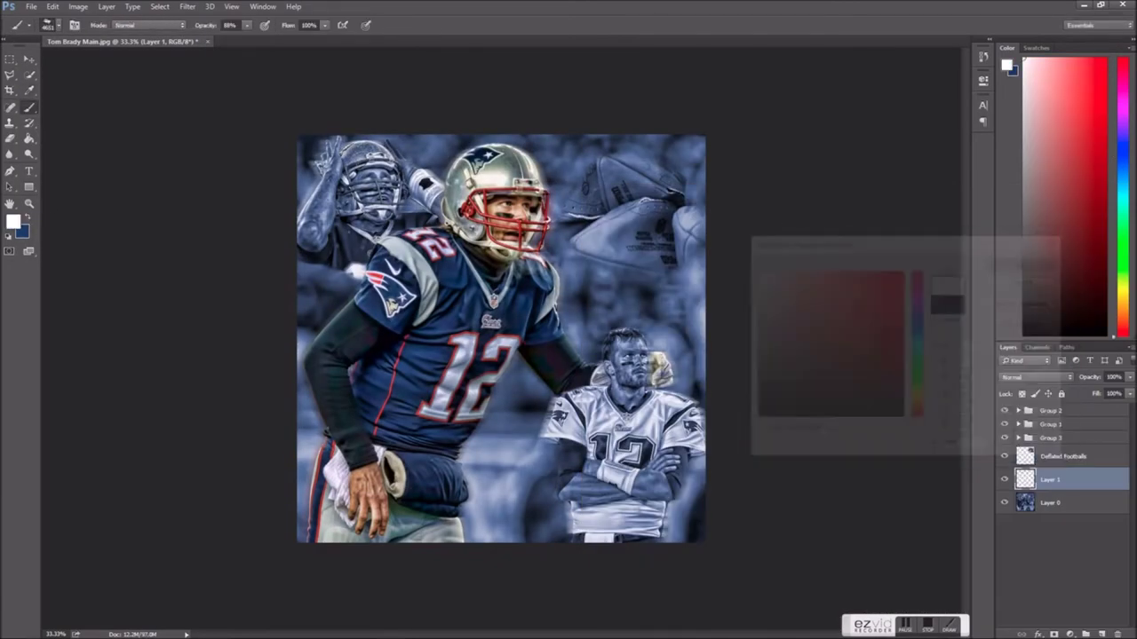
click(1035, 378)
click(1030, 502)
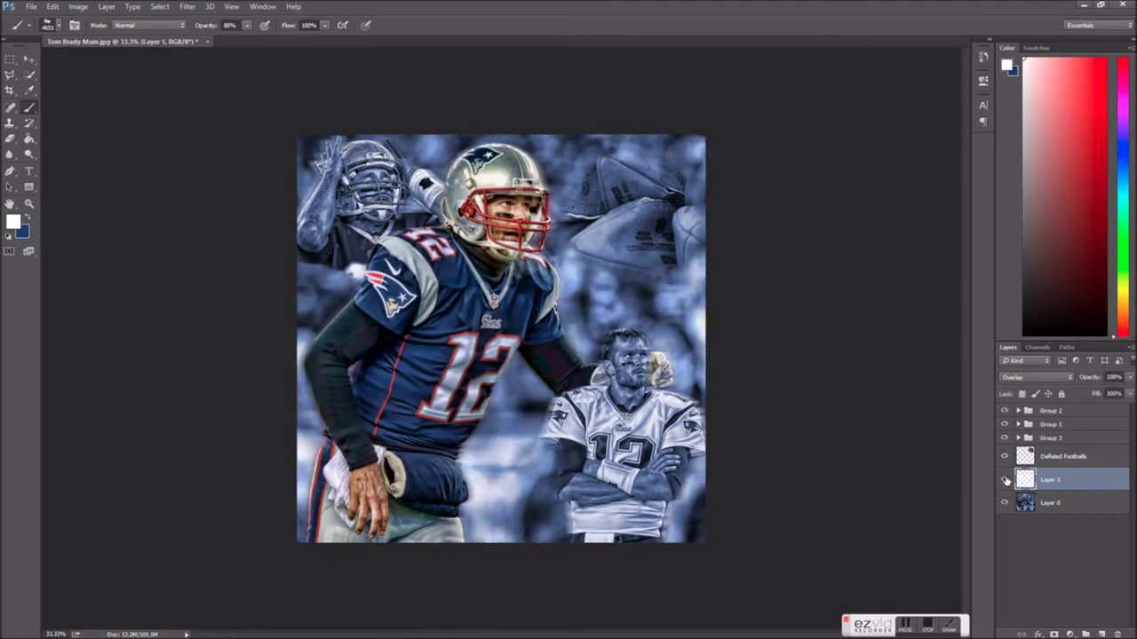
Choose a streaky scattered texture brush from the brush presets
click(51, 25)
scroll(408, 378, down, 5)
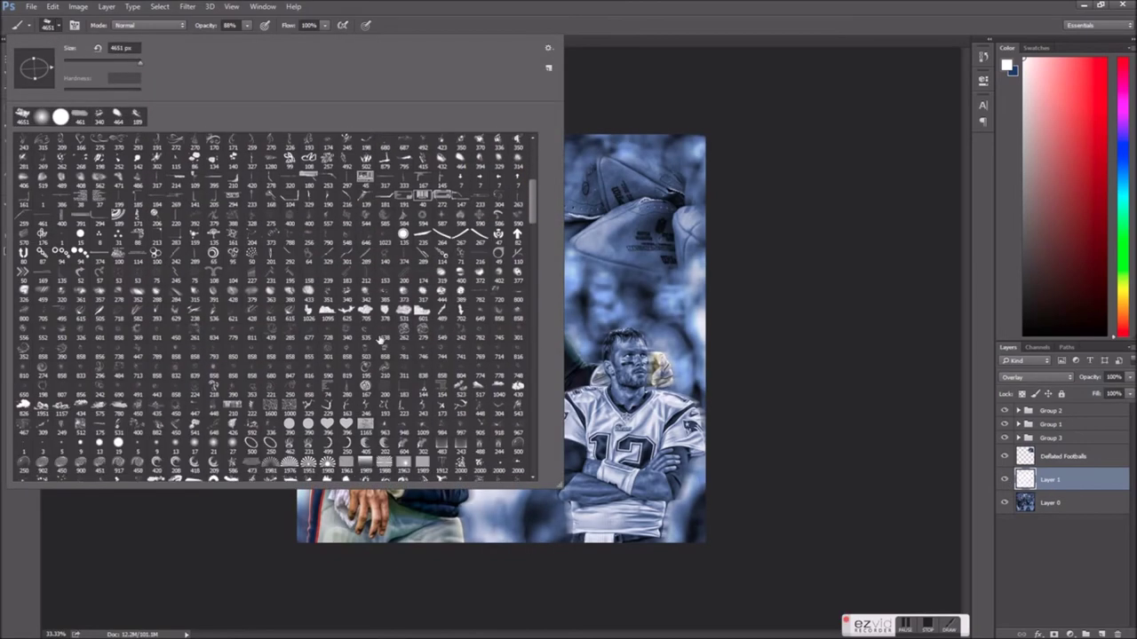
double_click(410, 376)
key(ctrl+shift+alt+n)
right_click(619, 218)
key(Return)
drag(550, 266, 622, 426)
key(ctrl+z)
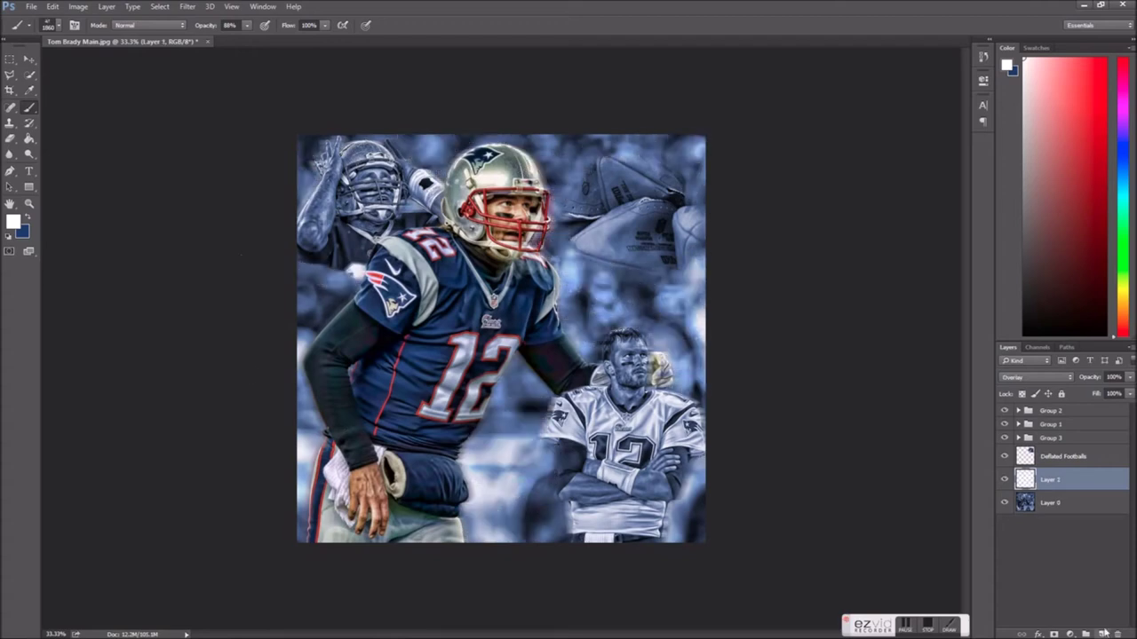
Add a new layer above Layer 1 and paint white streaks across the background with the brush at 483 px
drag(1098, 482, 1098, 475)
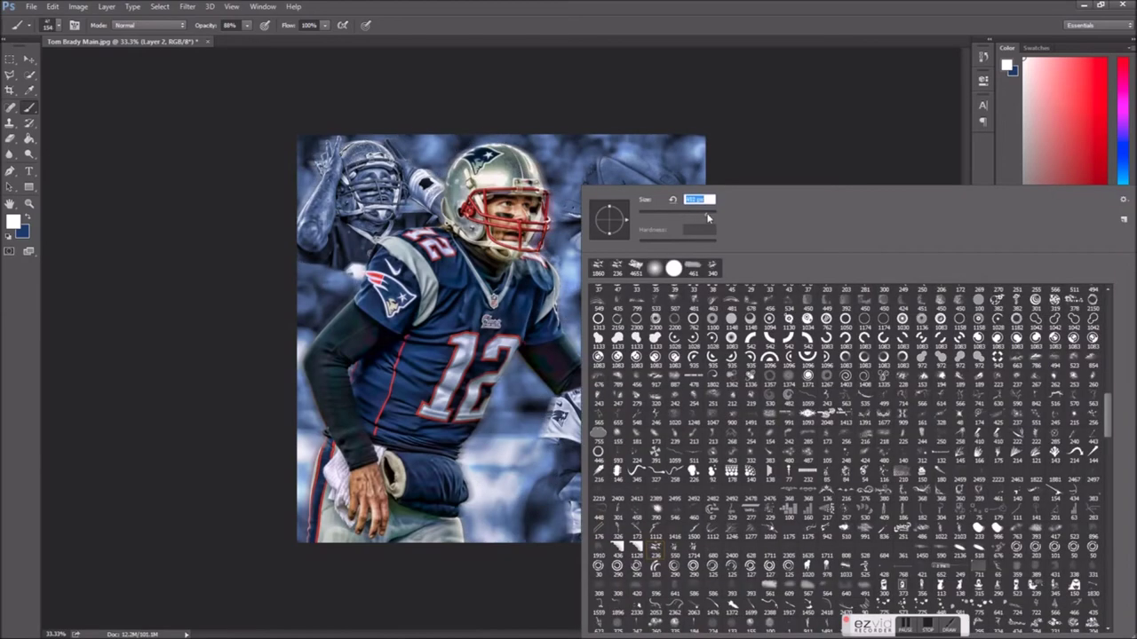
key(Return)
drag(529, 533, 497, 462)
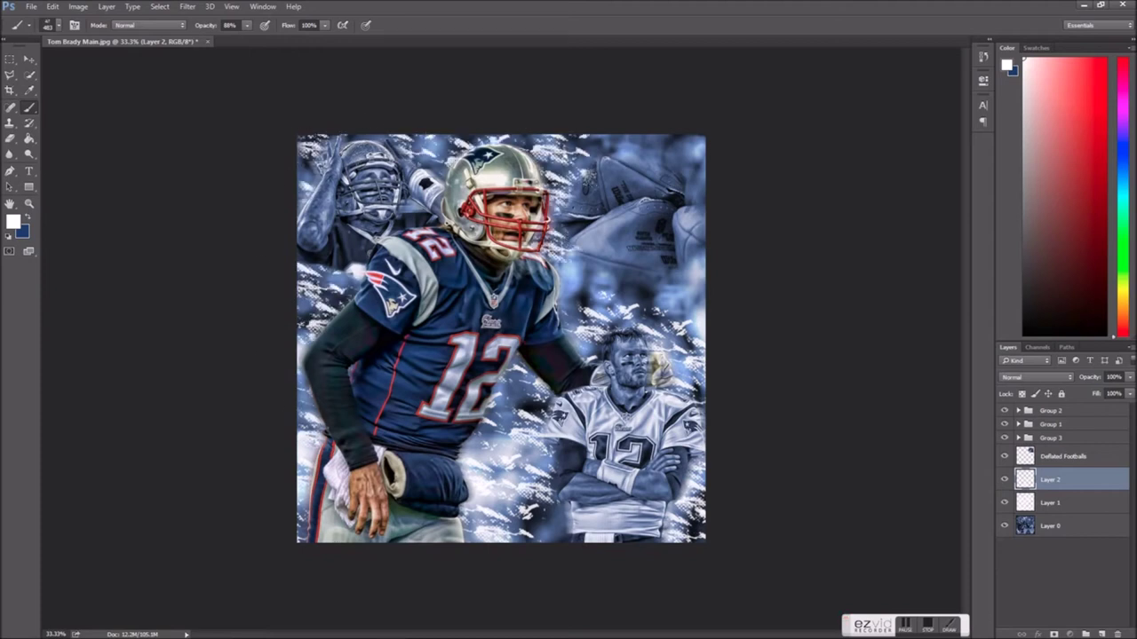
Set the blend mode of the white streaks on Layer 2 to Overlay
click(1063, 456)
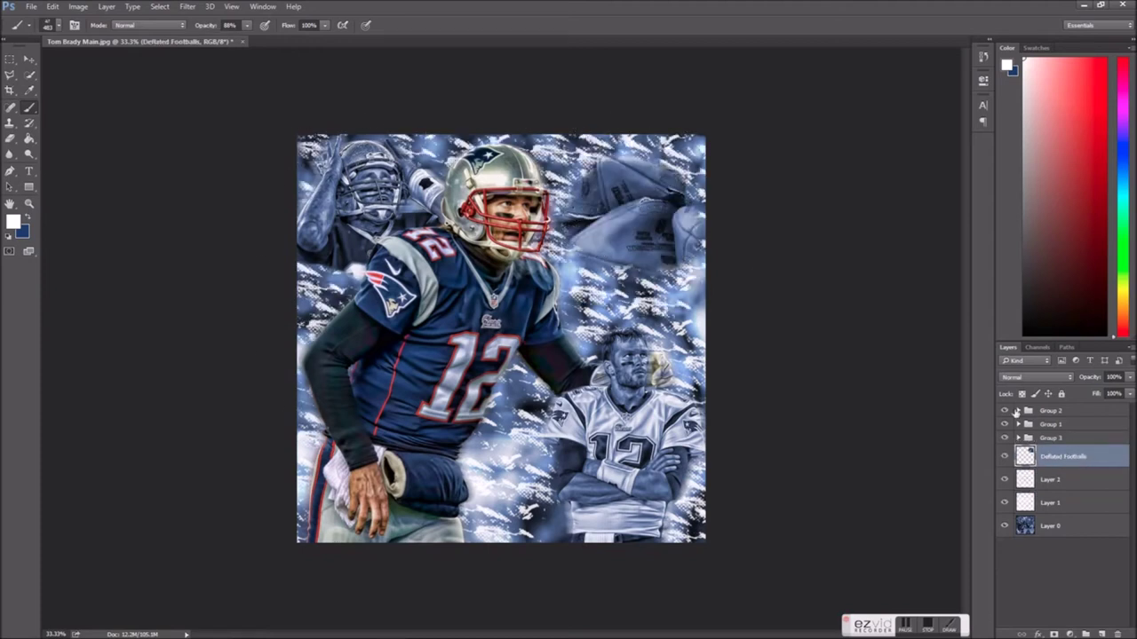
click(1035, 378)
click(1033, 500)
click(1057, 480)
click(1004, 503)
click(1004, 503)
click(1063, 456)
key(e)
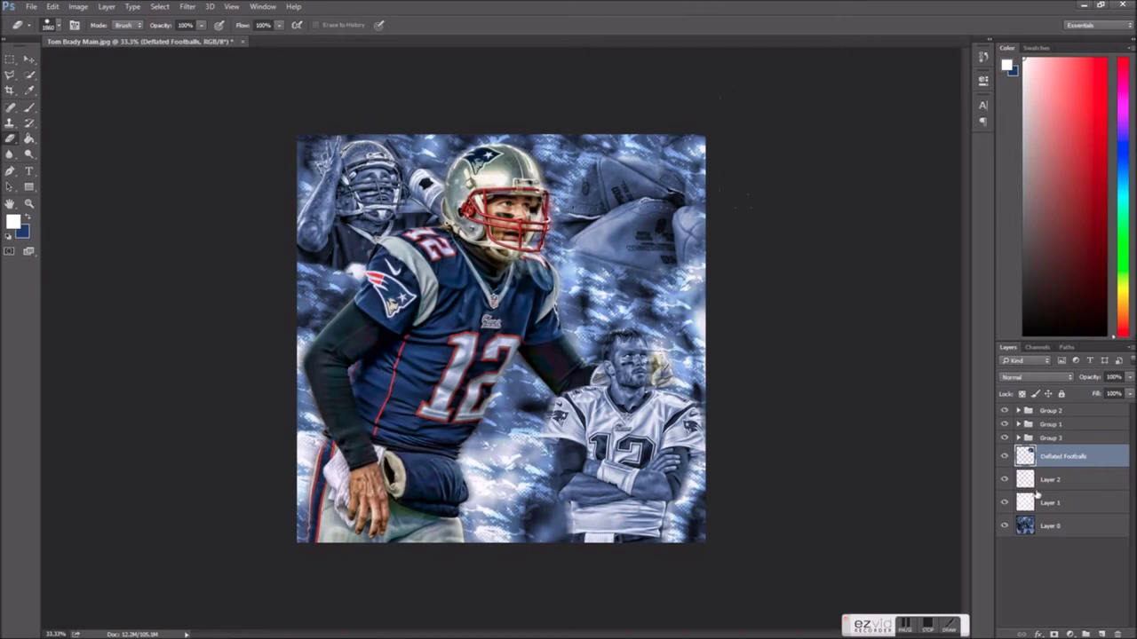
click(1005, 502)
Try to colorize the streaks on Layer 2 with Hue/Saturation
click(1057, 480)
click(1004, 503)
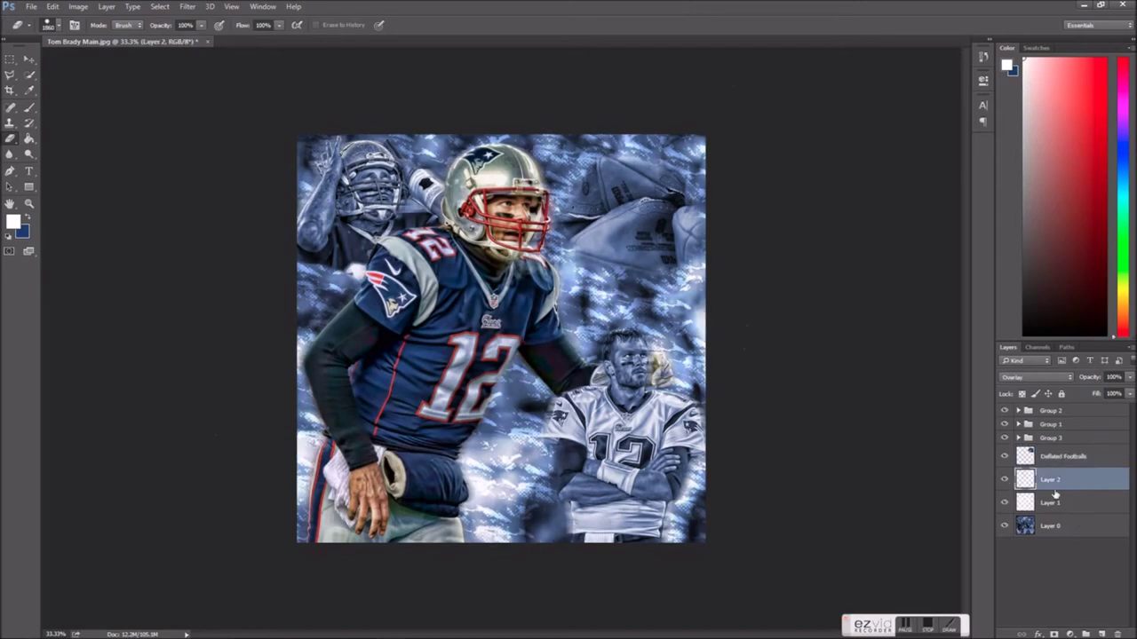
click(1036, 377)
click(78, 6)
mouse_move(133, 36)
click(244, 95)
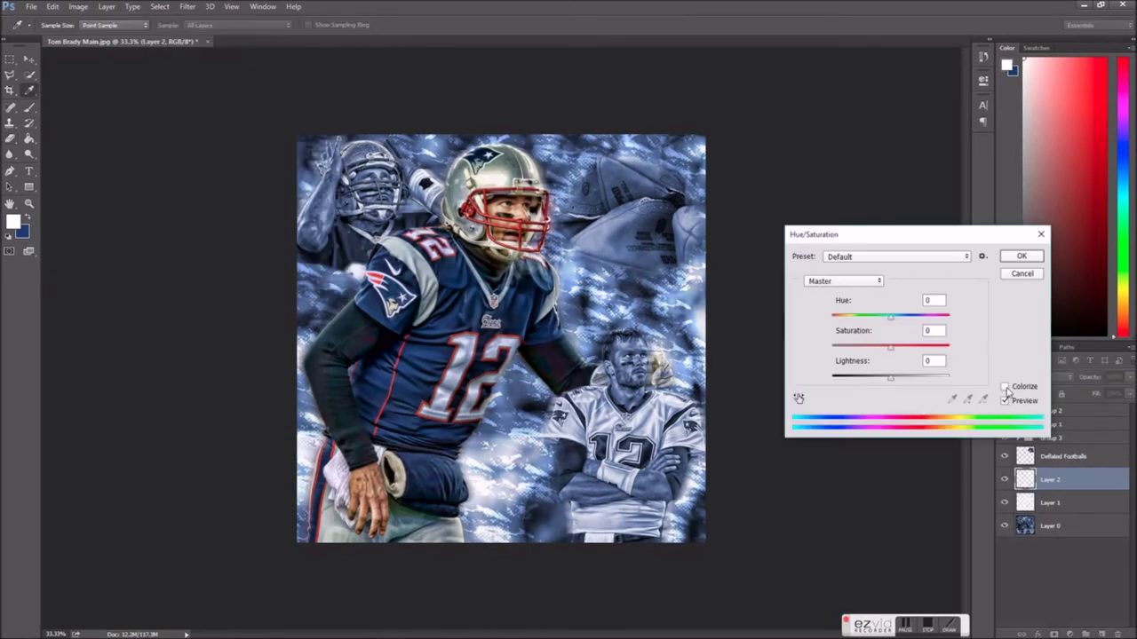
click(1021, 256)
Add the text ZillaDesigns at 72 pt in the lower-right area of the canvas
key(b)
click(1056, 503)
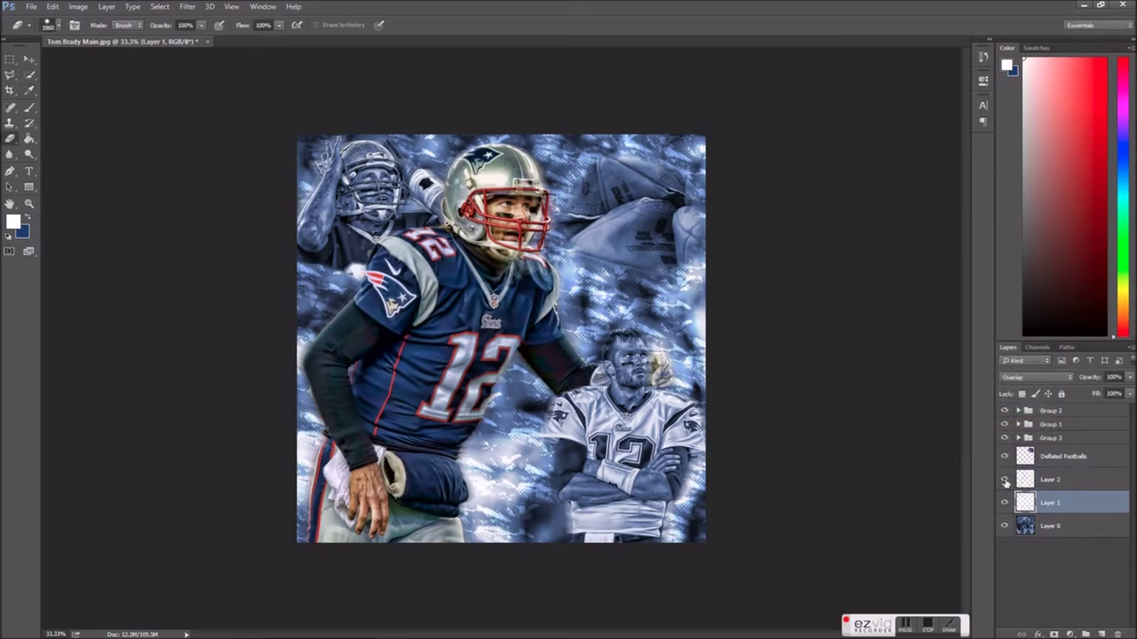
click(29, 172)
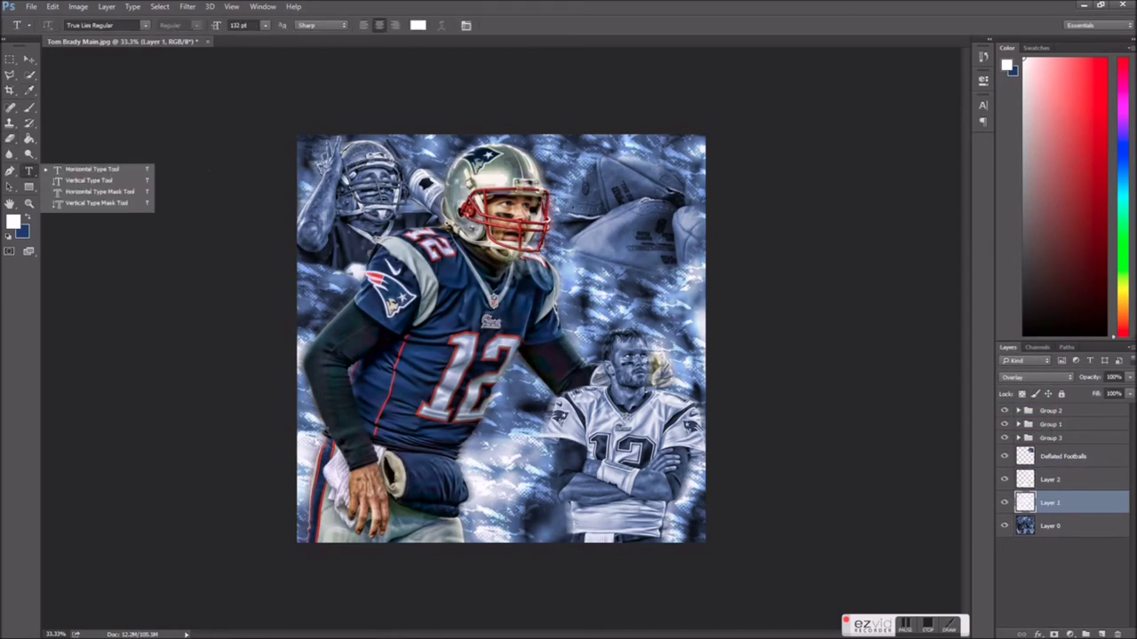
click(636, 546)
click(265, 25)
click(270, 227)
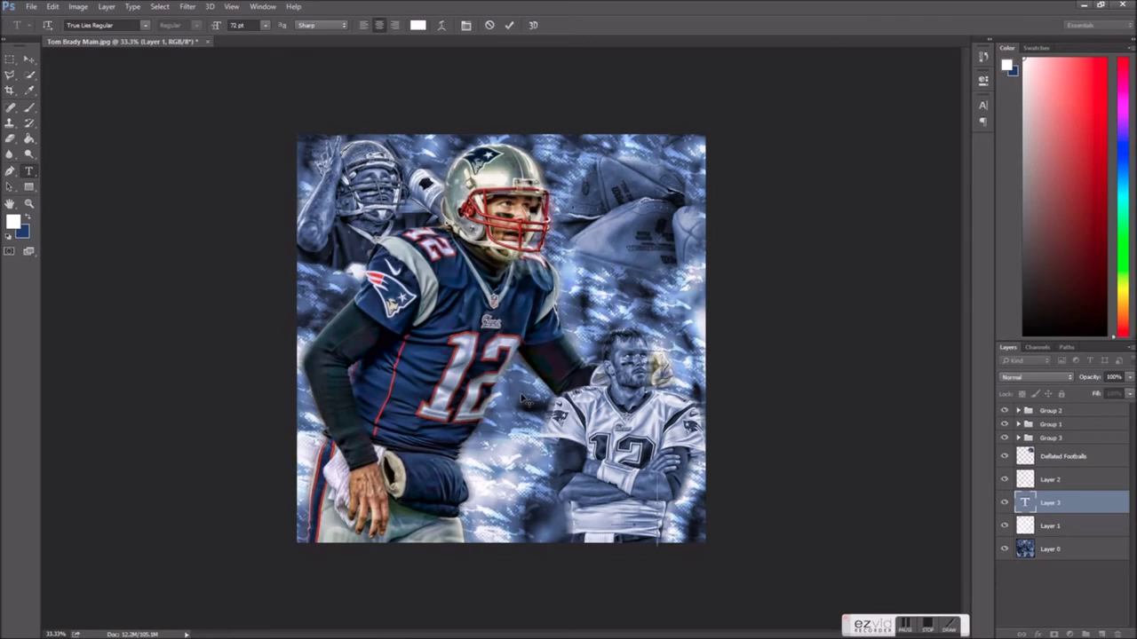
click(1048, 410)
key(v)
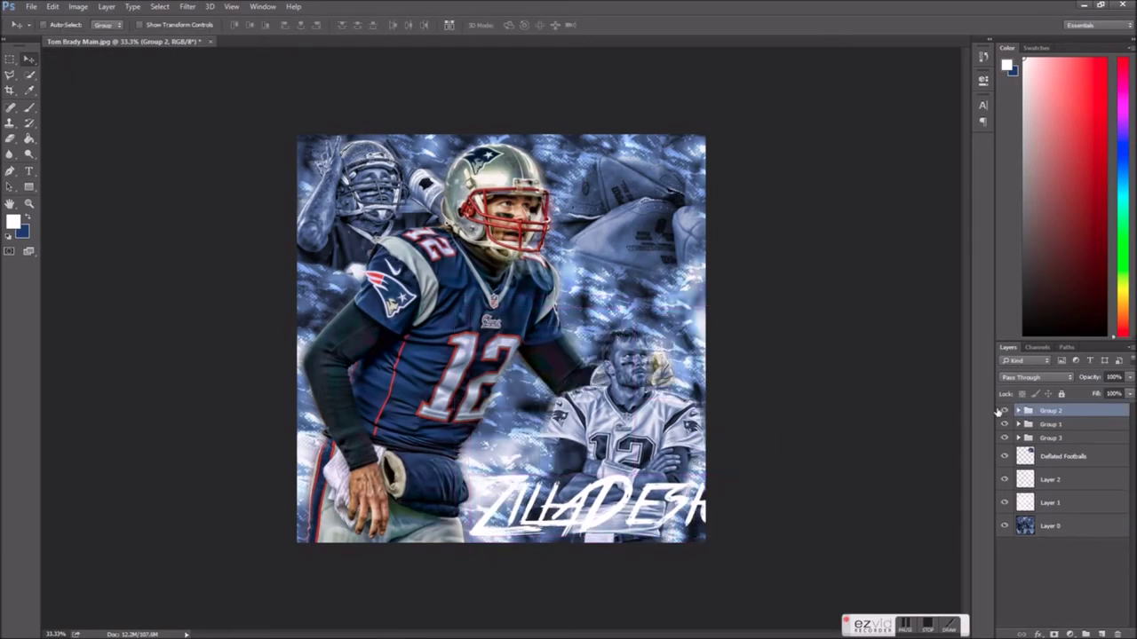
Place the ZillaDesigns layer above all groups and scale the text down to about 2.3 in wide in the canvas's lower-right corner
drag(569, 512, 478, 514)
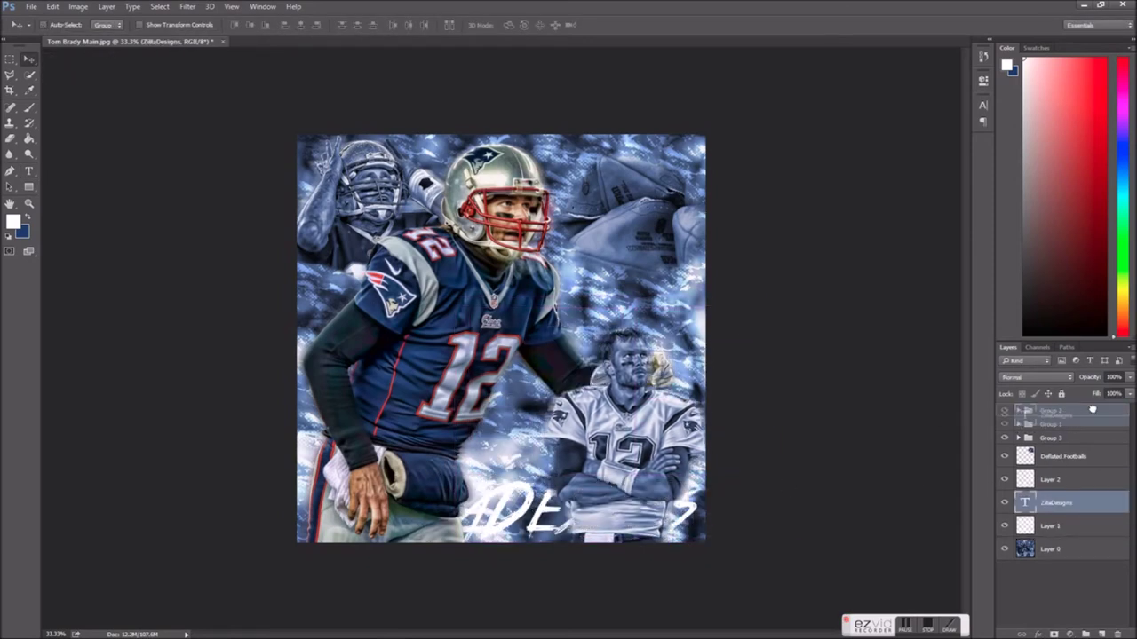
drag(1092, 409, 1092, 410)
key(ctrl+t)
drag(367, 483, 562, 521)
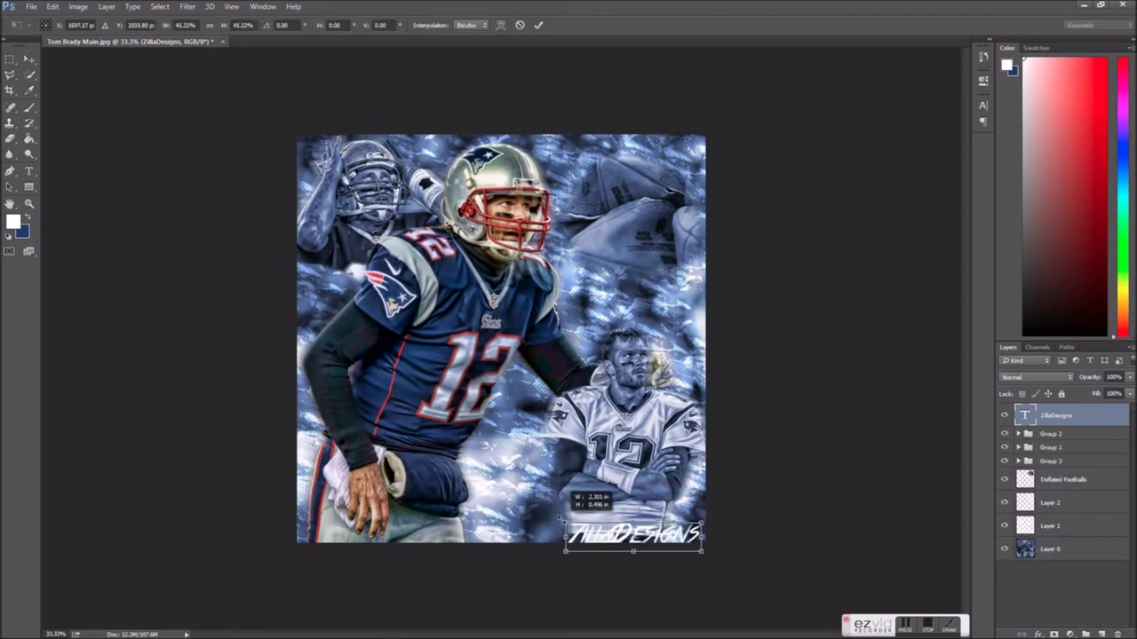
key(Return)
Give the ZillaDesigns text a drop shadow and color overlay, and nudge it into the canvas's lower-right corner
right_click(1057, 416)
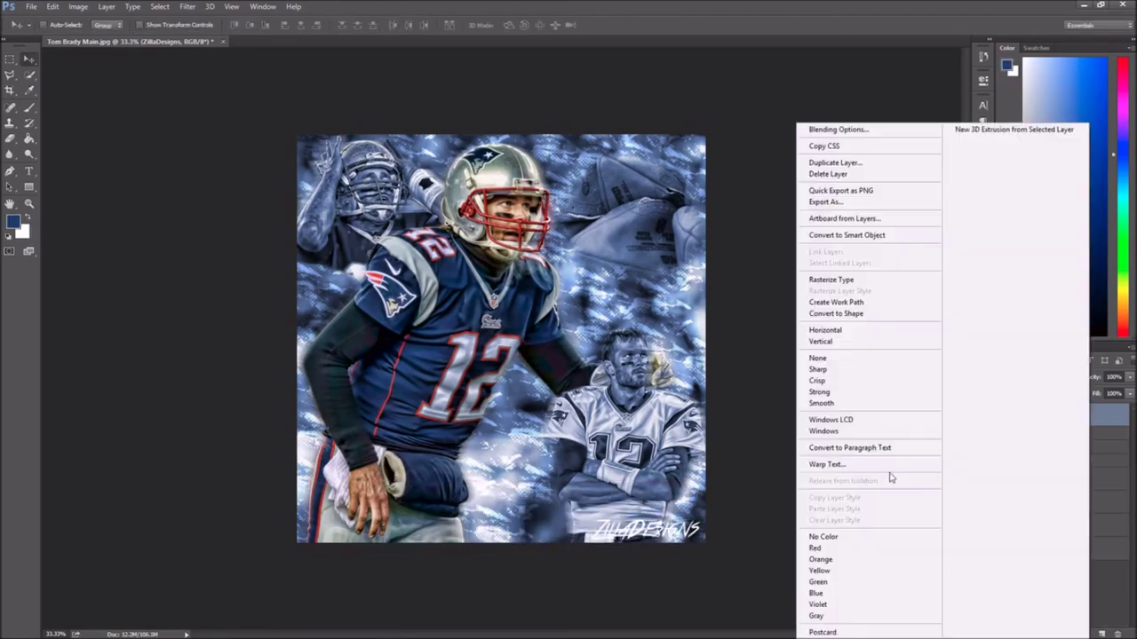
click(844, 122)
click(348, 335)
click(372, 335)
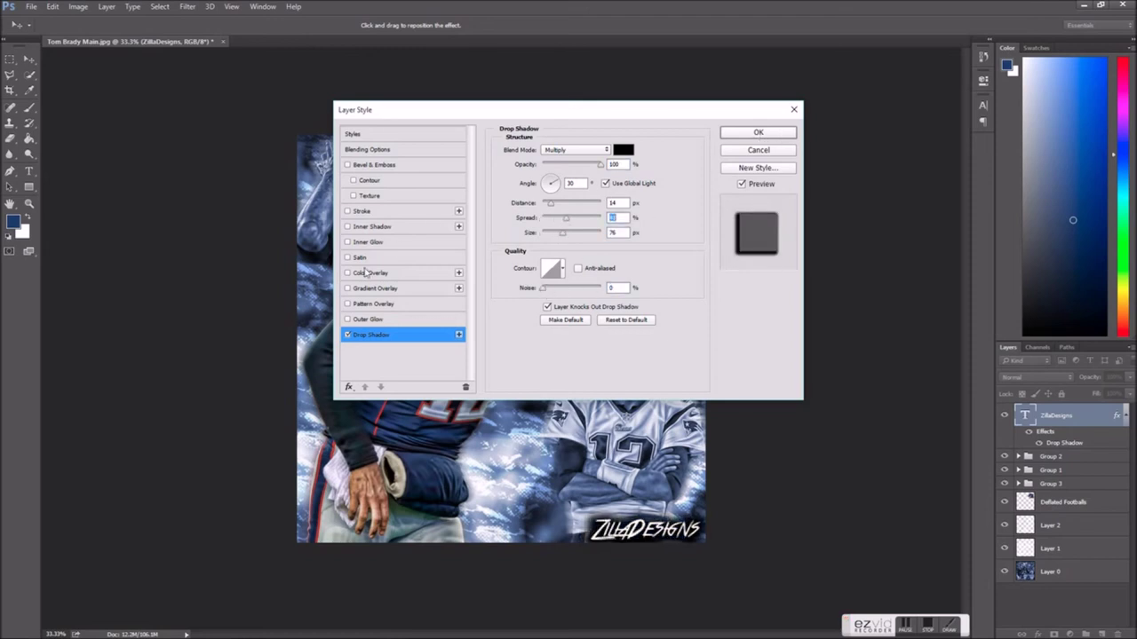
click(359, 273)
key(Return)
mouse_move(645, 530)
mouse_down()
mouse_move(645, 152)
mouse_move(372, 516)
mouse_move(651, 527)
mouse_up()
Add the text BRADY and enlarge it across the upper part of the canvas
click(29, 171)
click(307, 200)
text(BRADY)
click(29, 58)
key(ctrl+t)
drag(497, 206, 728, 283)
drag(711, 338, 706, 191)
key(Return)
Change the BRADY text's font to a heavy display typeface with flared letters
key(t)
click(145, 24)
click(146, 25)
key(Down)
key(Down)
key(Down)
key(Down)
key(Down)
key(Down)
key(Down)
key(Down)
key(Up)
key(Up)
key(Up)
key(Up)
key(Up)
key(Up)
key(Up)
key(Up)
key(Up)
key(Up)
key(Up)
key(Up)
key(Up)
key(Up)
key(Up)
key(Up)
key(Up)
key(Up)
key(Up)
key(Up)
key(Return)
Scale the BRADY text to fit the canvas width along the upper edge and set its blend mode to Overlay
key(ctrl+t)
drag(204, 133, 285, 142)
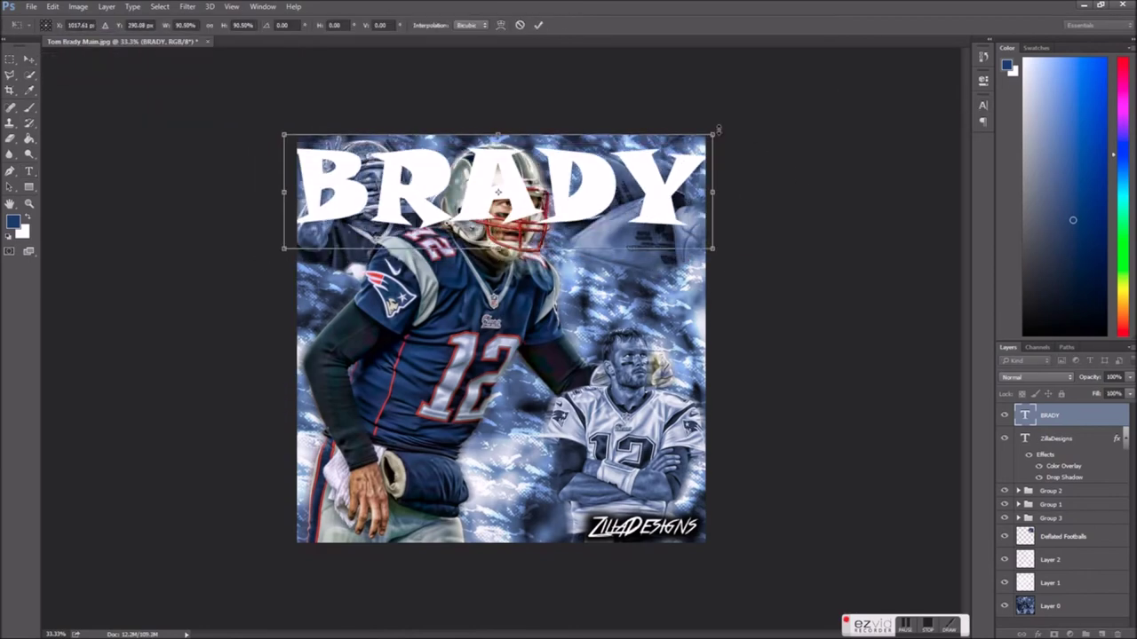
key(Return)
click(1038, 378)
click(1046, 495)
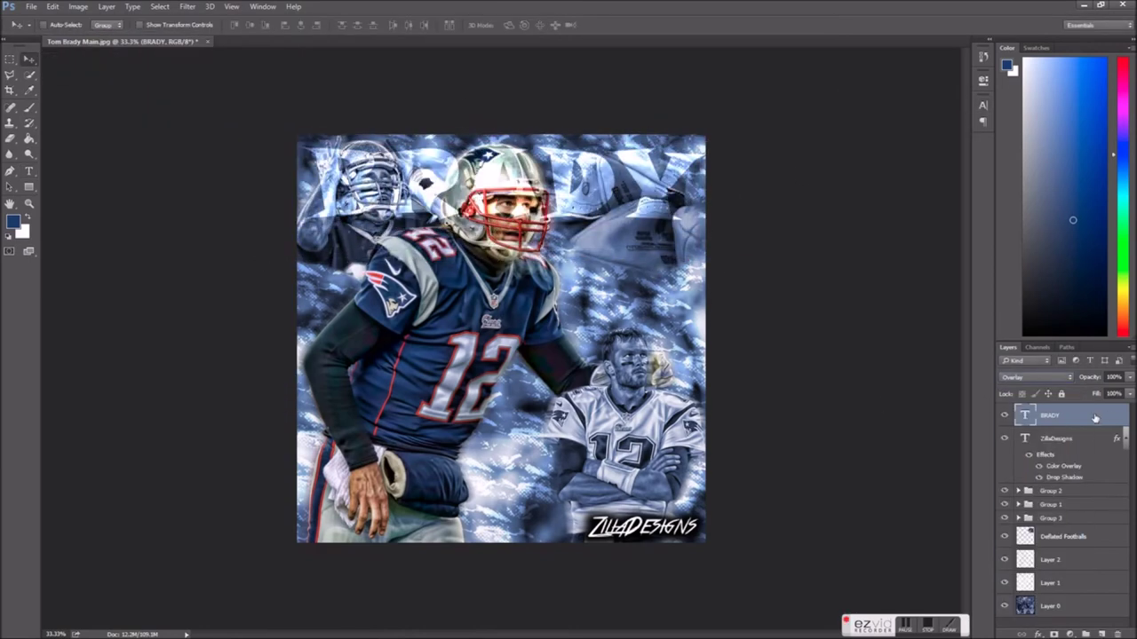
Add a drop shadow to the BRADY text with BRADY as the topmost layer
drag(1094, 570, 1053, 416)
right_click(1052, 415)
click(812, 118)
click(348, 335)
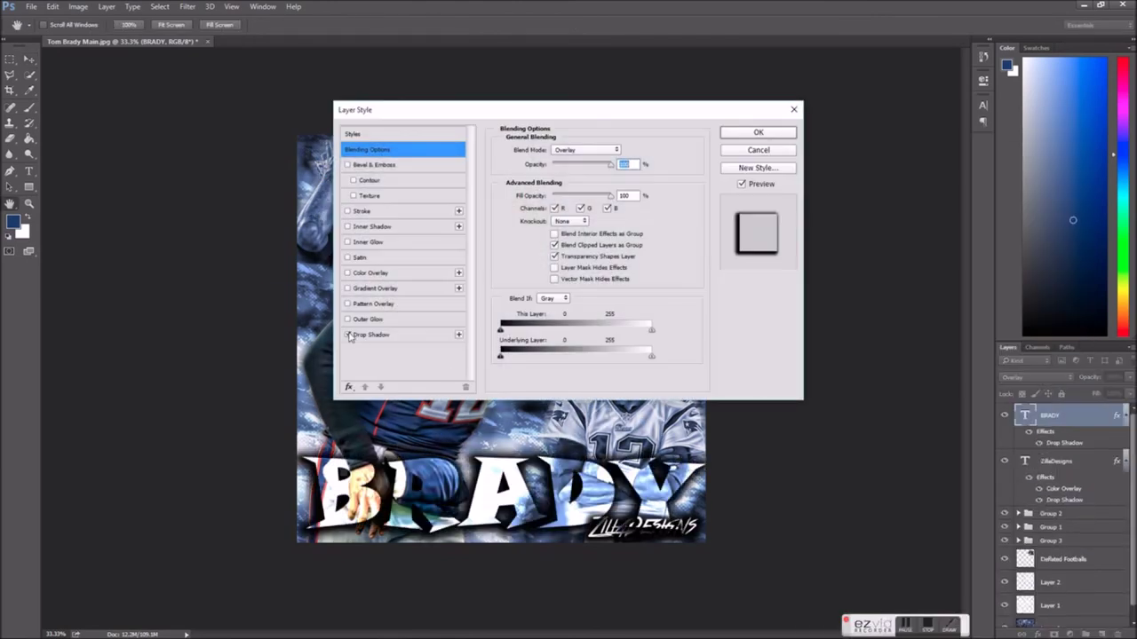
click(758, 133)
Move the BRADY text to the canvas's upper edge and place its layer between Group 3 and Deflated Footballs
key(v)
drag(573, 475, 573, 162)
drag(1082, 432, 1096, 557)
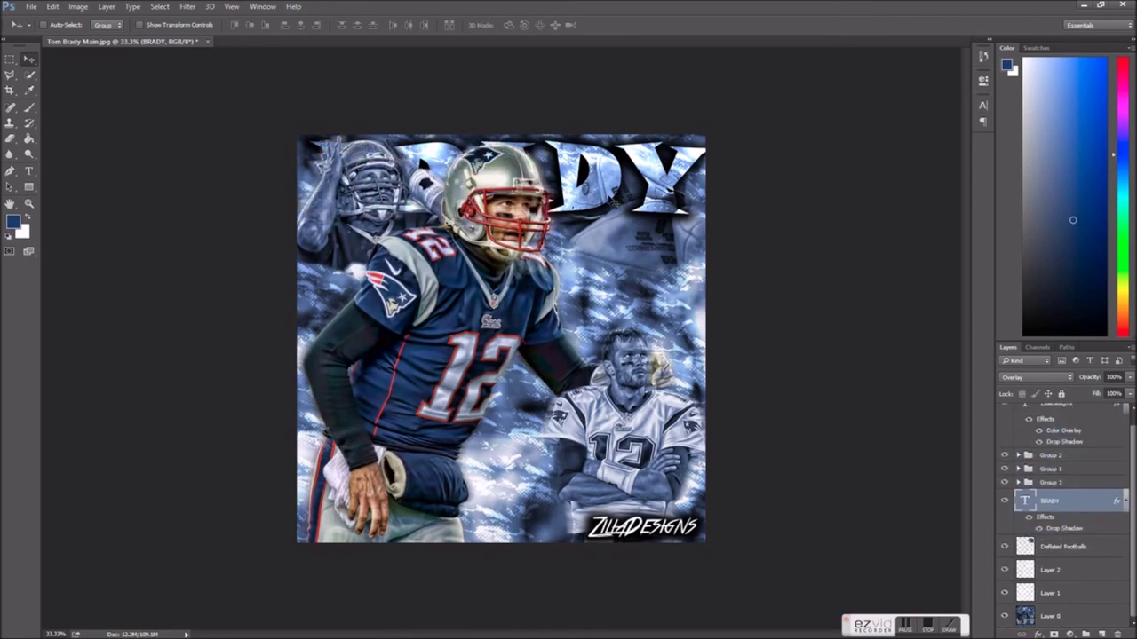
Shrink and tilt the BRADY text diagonally between the footballs and the small player cutout, and reduce its drop shadow
key(ctrl+t)
drag(391, 135, 597, 136)
key(Return)
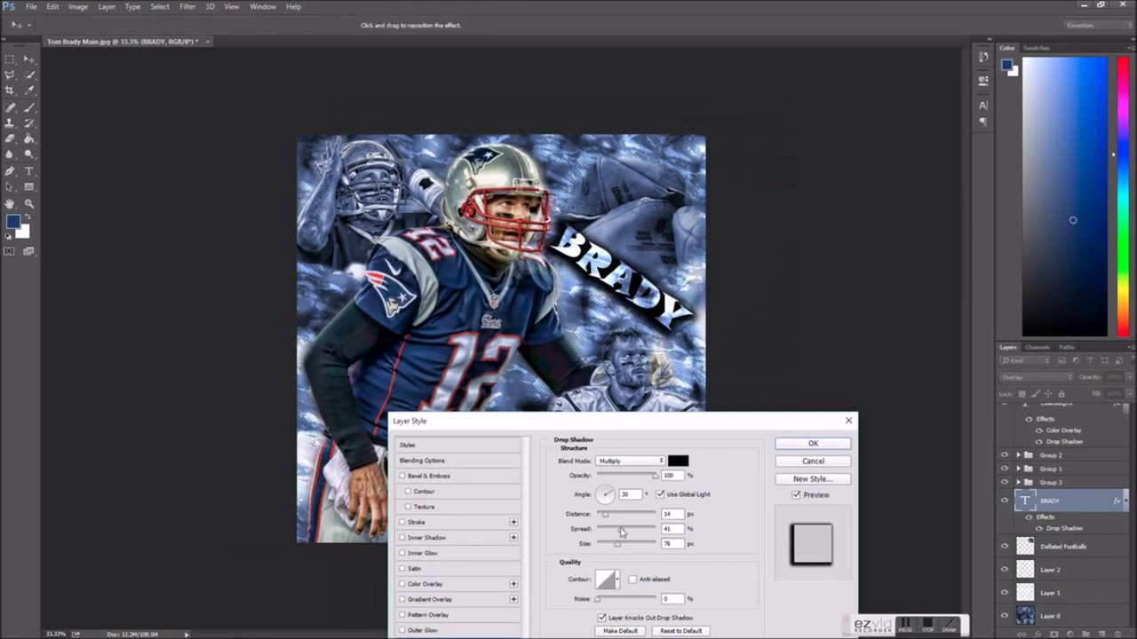
key(Return)
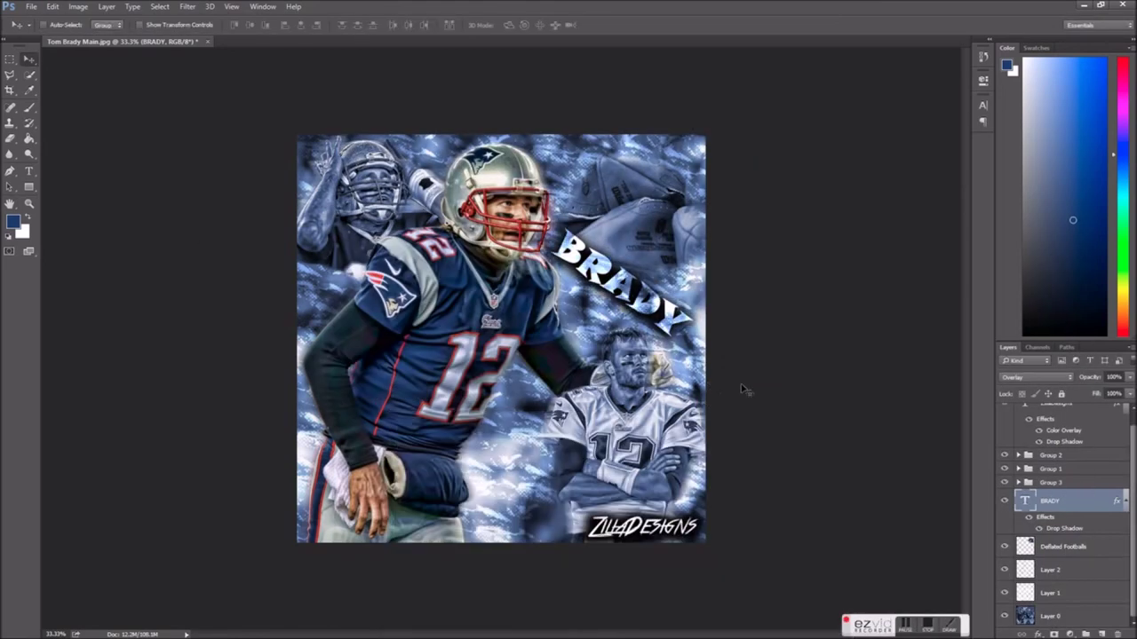